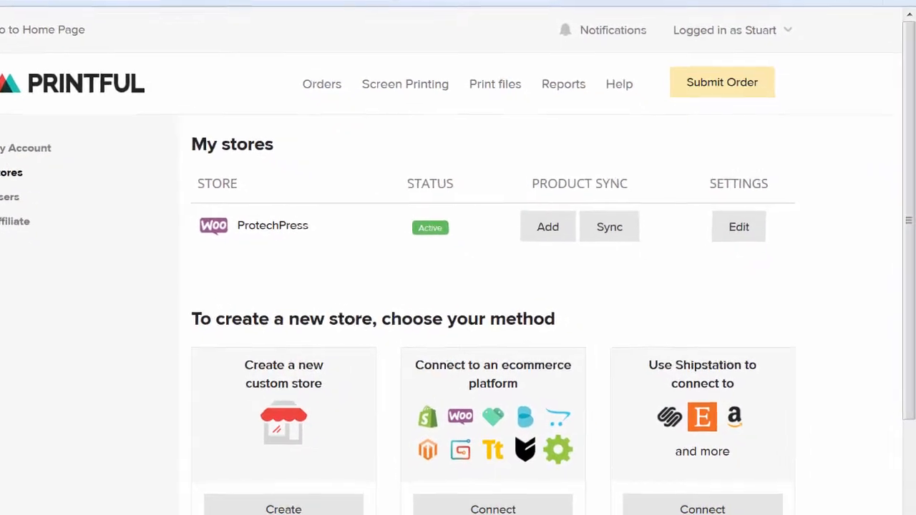
Start adding a product to the ProtechPress store, choosing the 5495 Unisex California Fleece Pullover Hoodie from the men's sweatshirts.
left_click(528, 208)
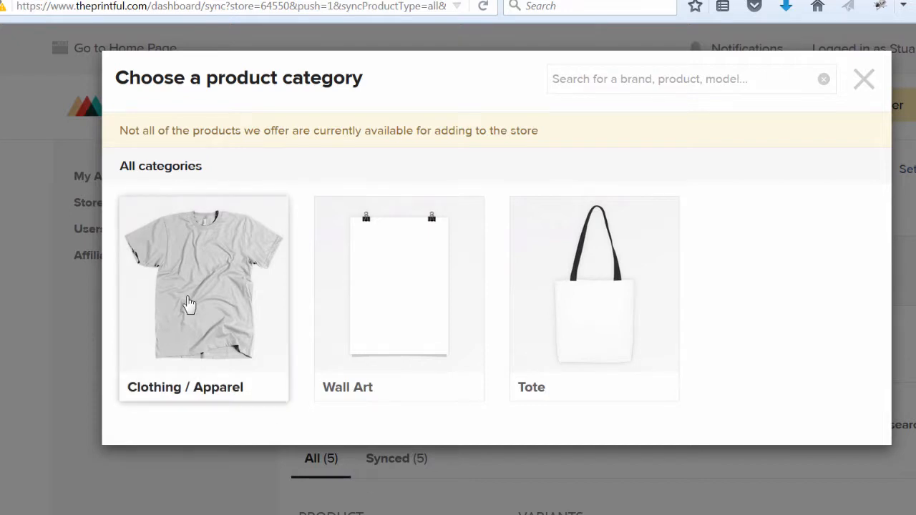
left_click(188, 303)
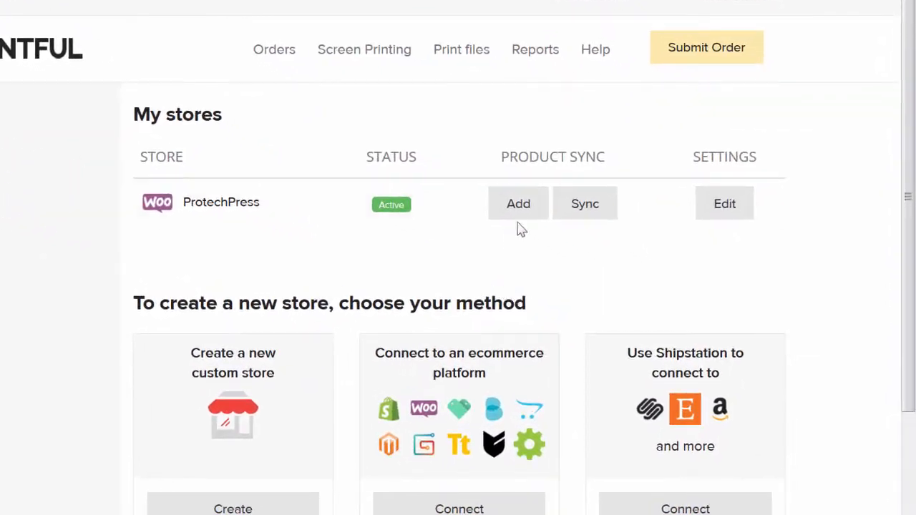
left_click(542, 222)
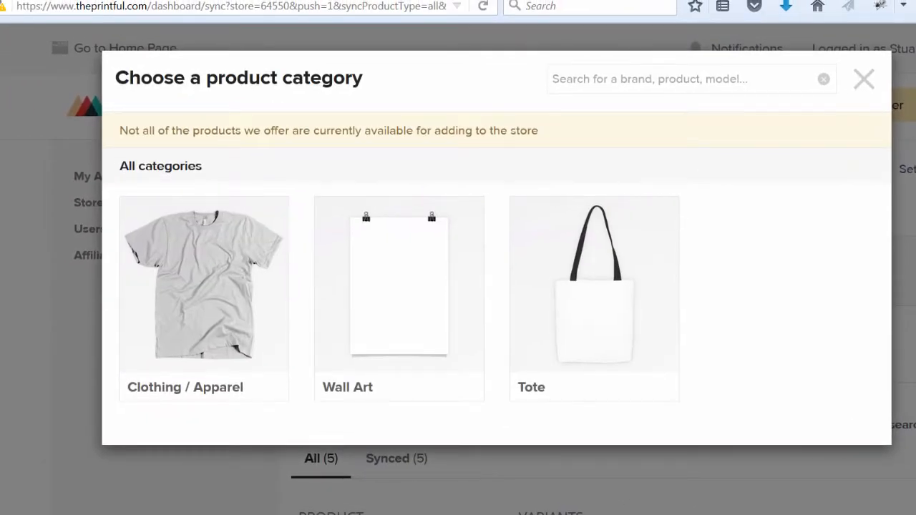
left_click(179, 308)
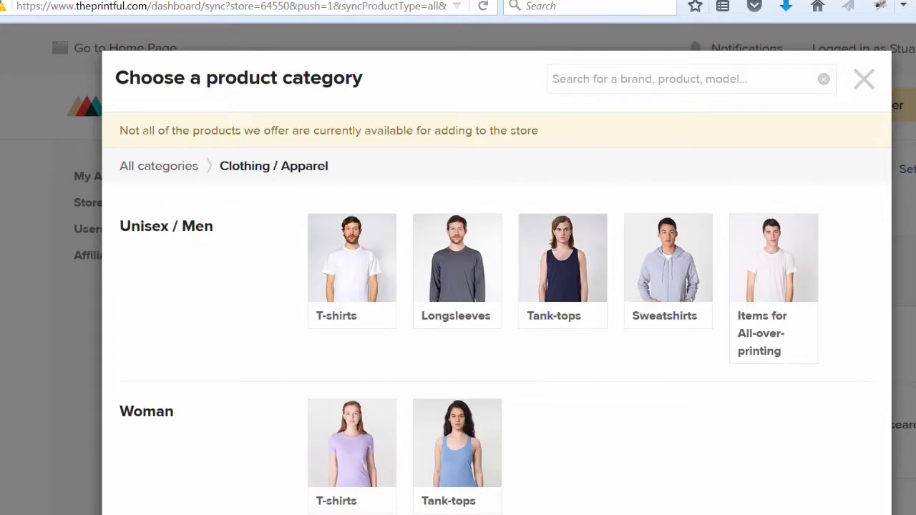
left_click(666, 263)
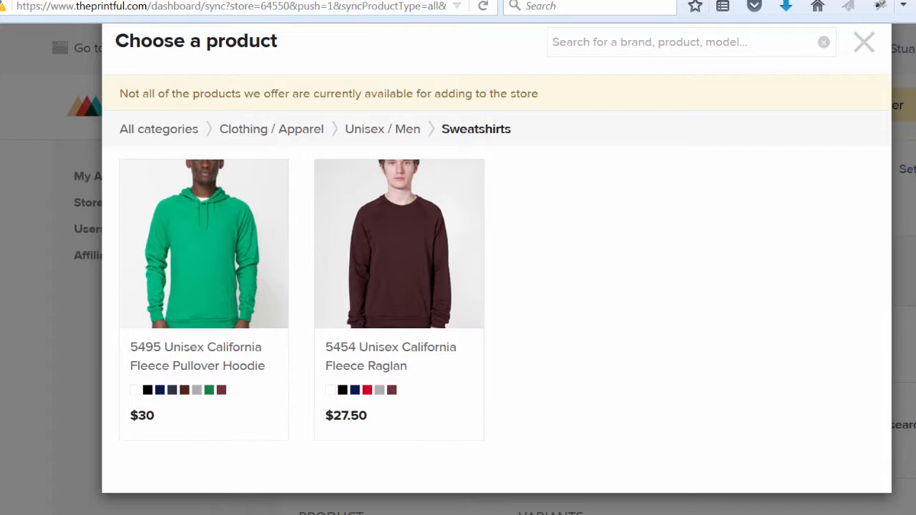
left_click(217, 256)
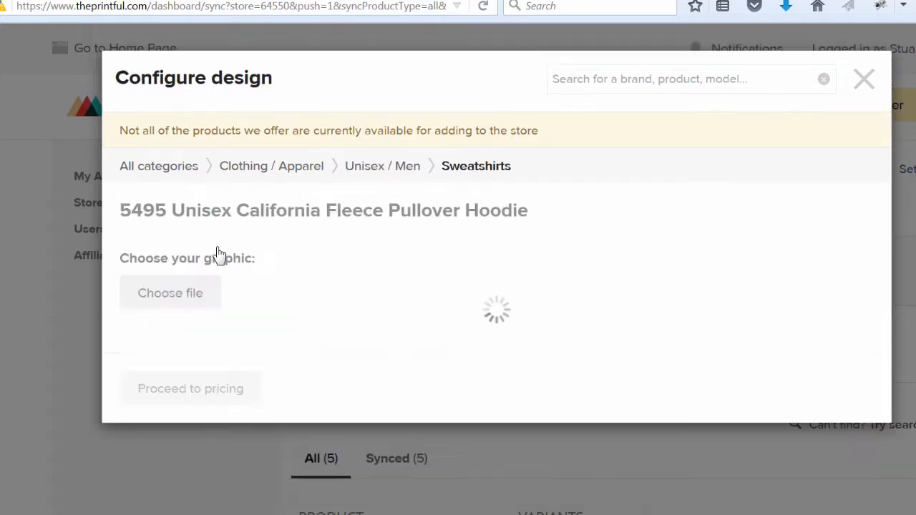
Use the library graphic TSHIRT-pain-cave-white.png on the hoodie and offer it only in black.
left_click(160, 295)
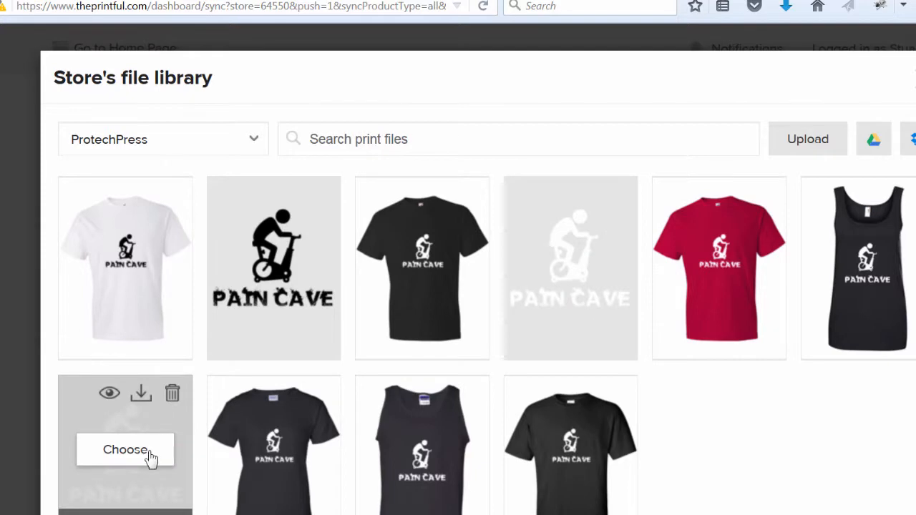
left_click(149, 456)
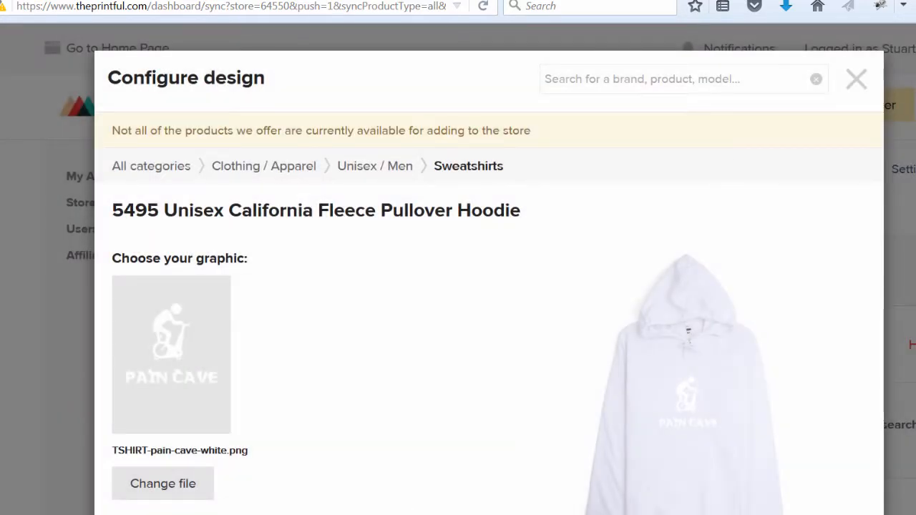
scroll(448, 422, "down", 4)
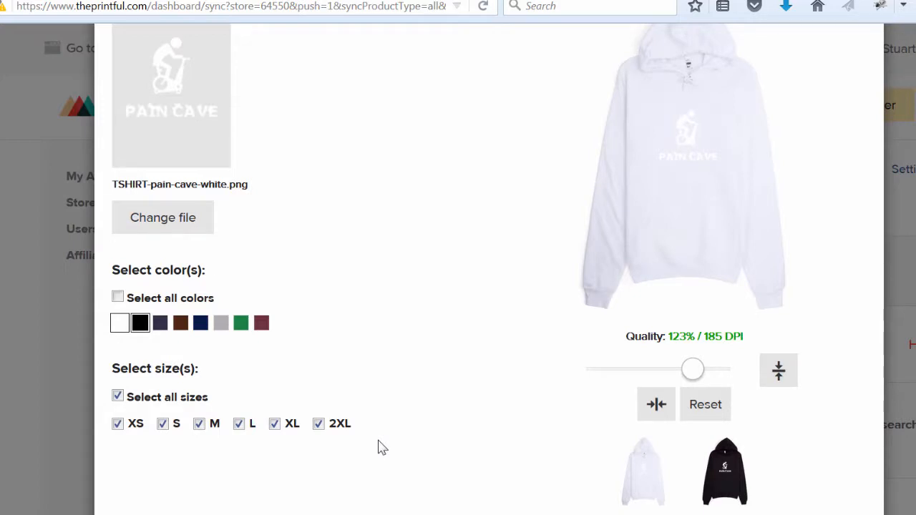
left_click(115, 328)
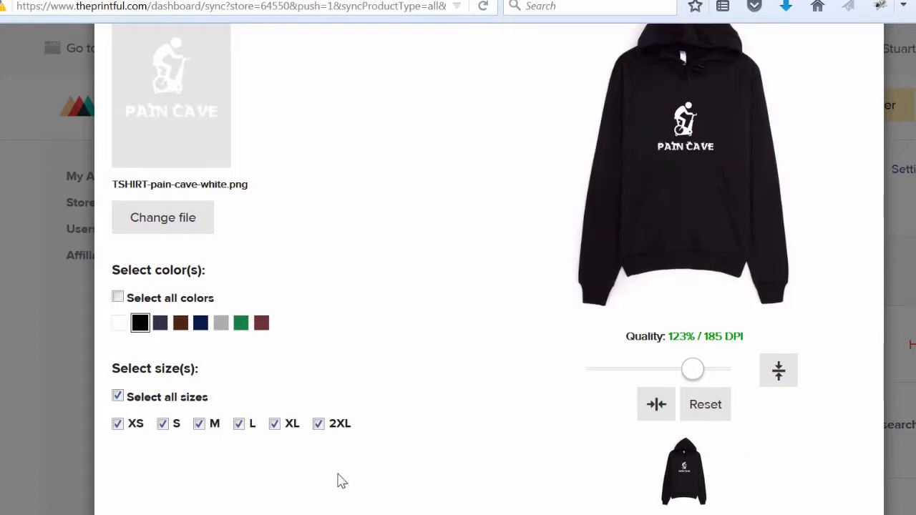
Exclude sizes XS and 2XL from the hoodie, keeping S, M, L and XL.
scroll(342, 480, "up", 3)
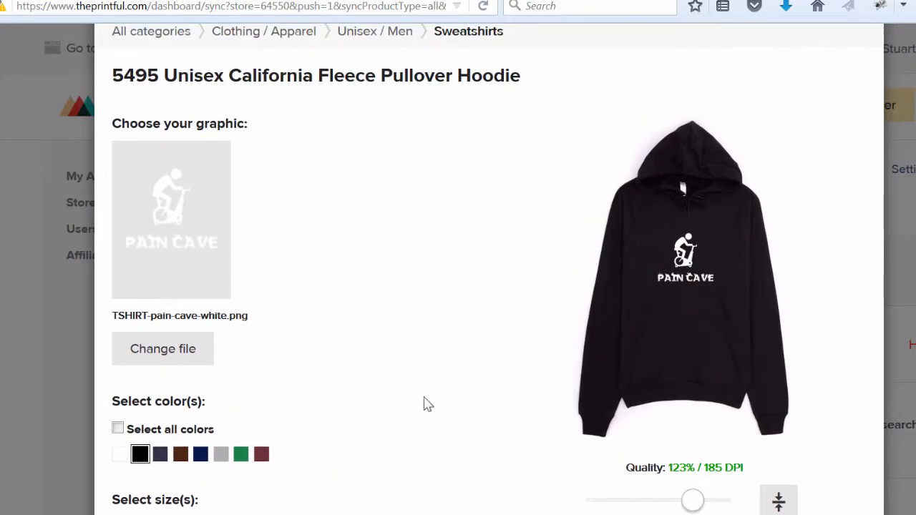
scroll(424, 404, "up", 3)
scroll(423, 404, "down", 7)
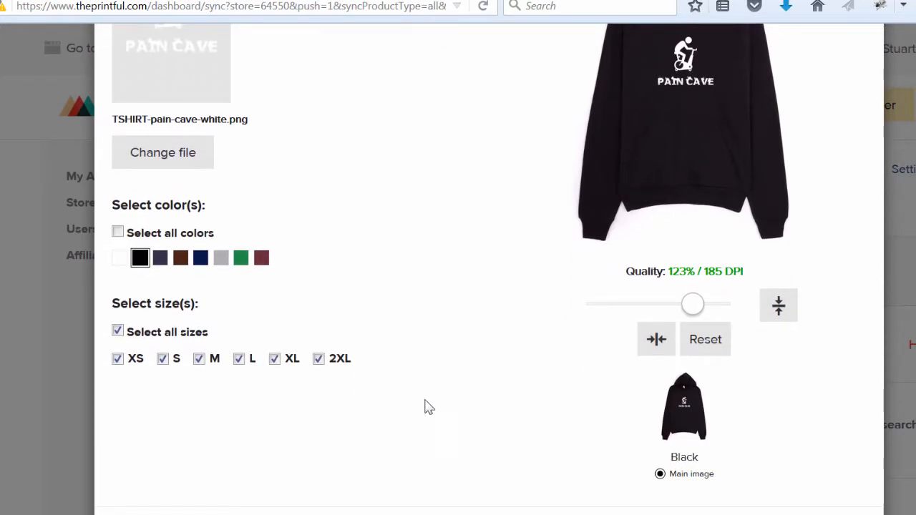
scroll(118, 438, "up", 2)
left_click(118, 435)
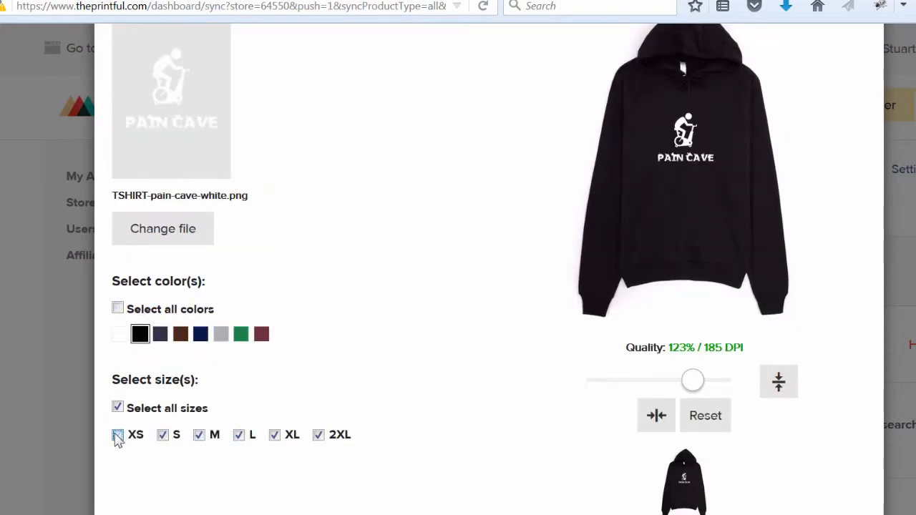
left_click(319, 435)
scroll(392, 508, "up", 5)
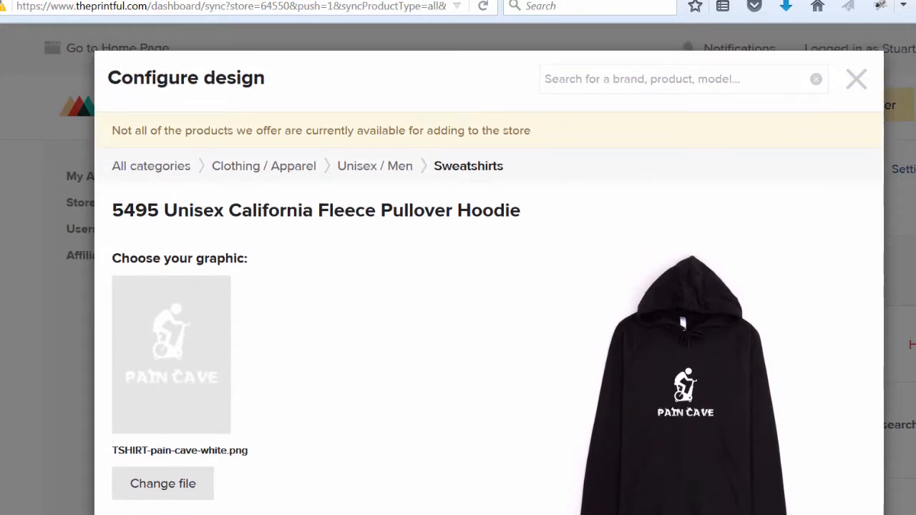
scroll(444, 501, "down", 5)
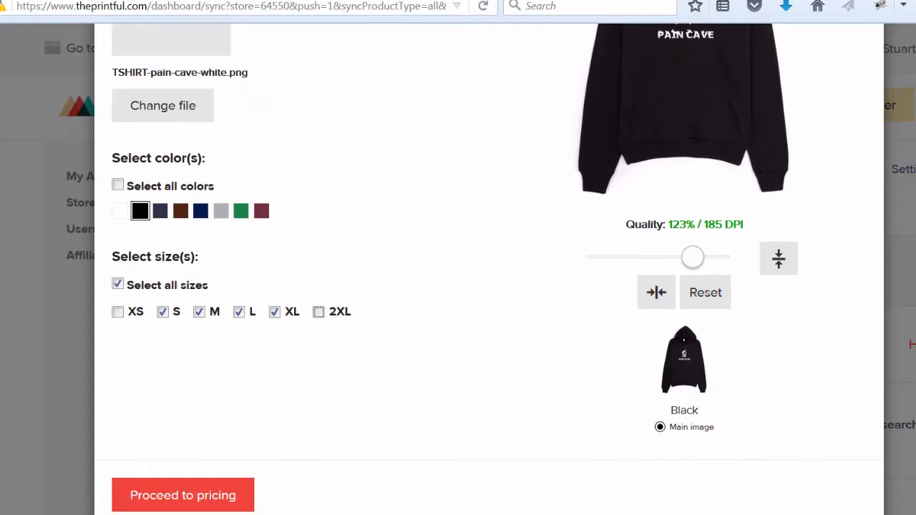
Proceed to pricing and change the product title to "Pain Cave Hoodie".
left_click(185, 499)
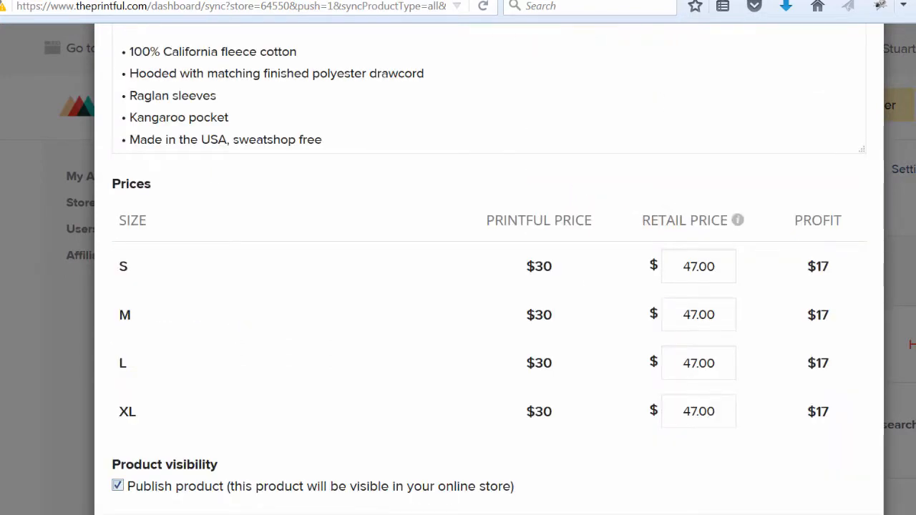
scroll(458, 287, "up", 5)
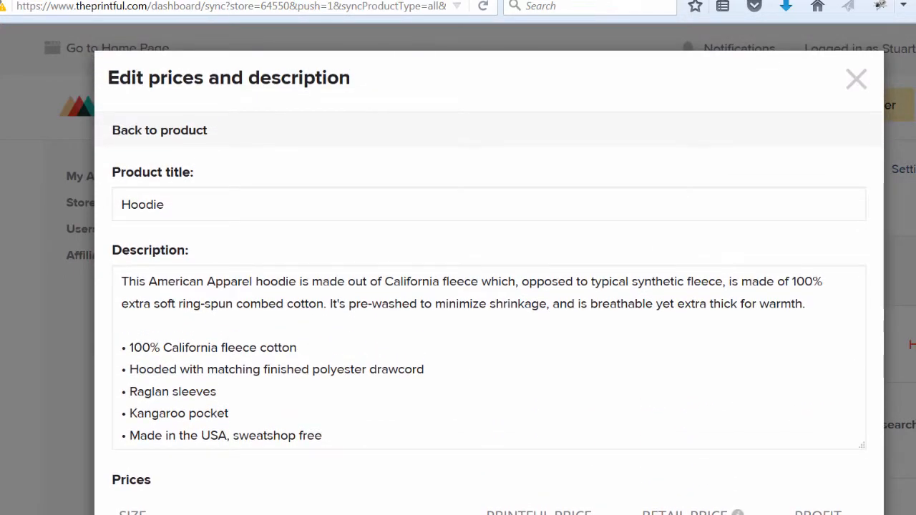
left_click(116, 204)
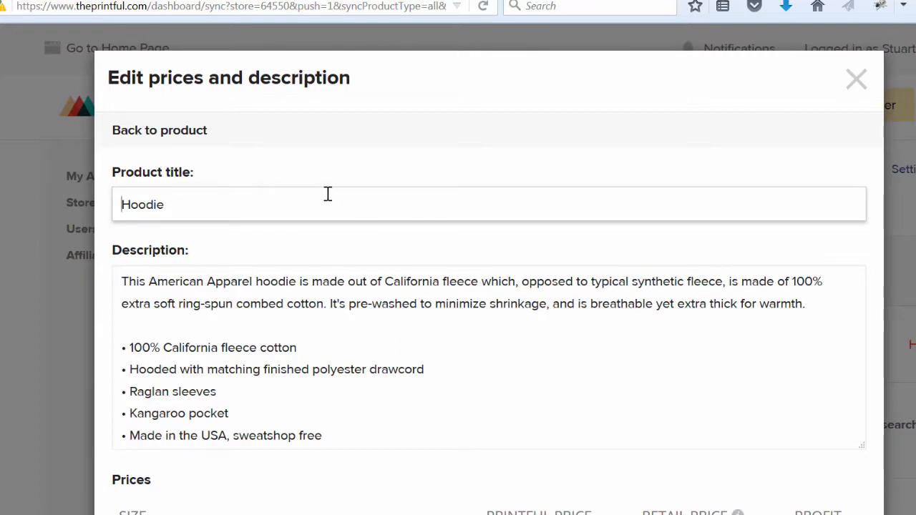
type("Pain Cave")
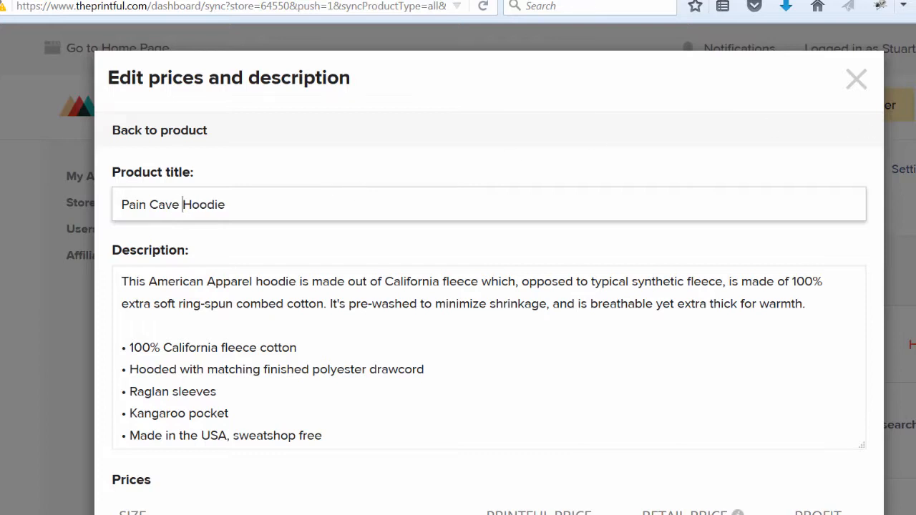
Review the hoodie's description, retail prices and publish setting, and submit the product to the store.
scroll(488, 286, "down", 2)
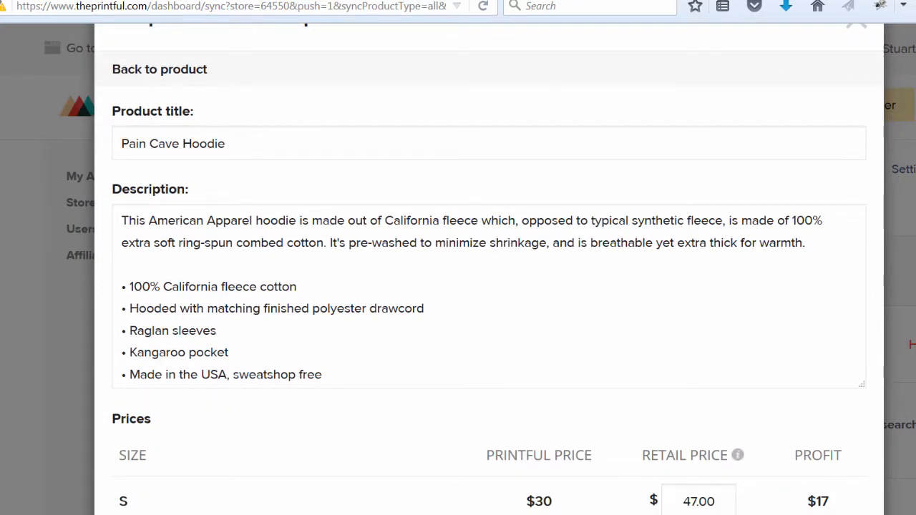
scroll(489, 286, "down", 1)
scroll(488, 286, "down", 1)
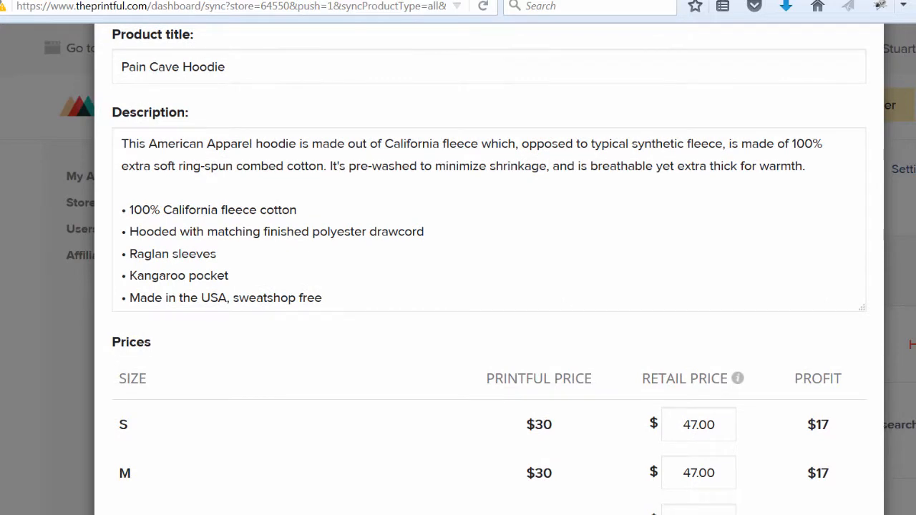
scroll(488, 286, "down", 4)
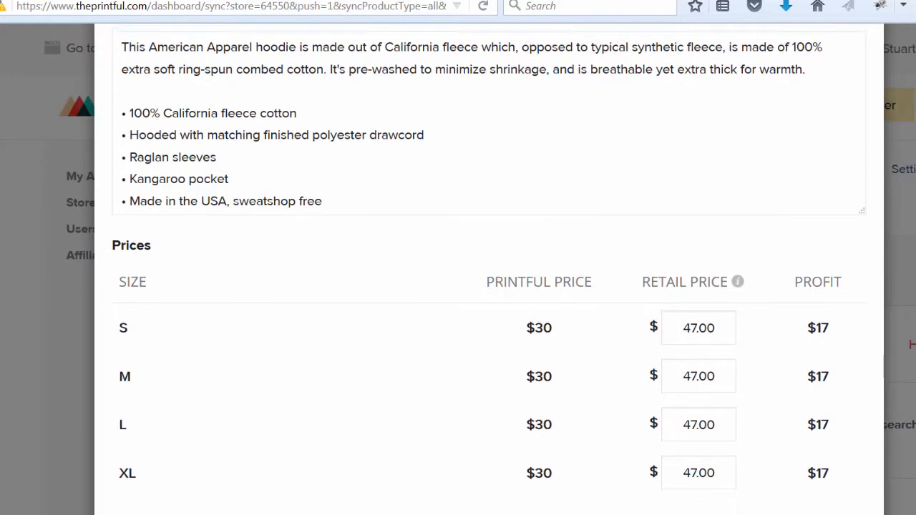
scroll(489, 287, "down", 1)
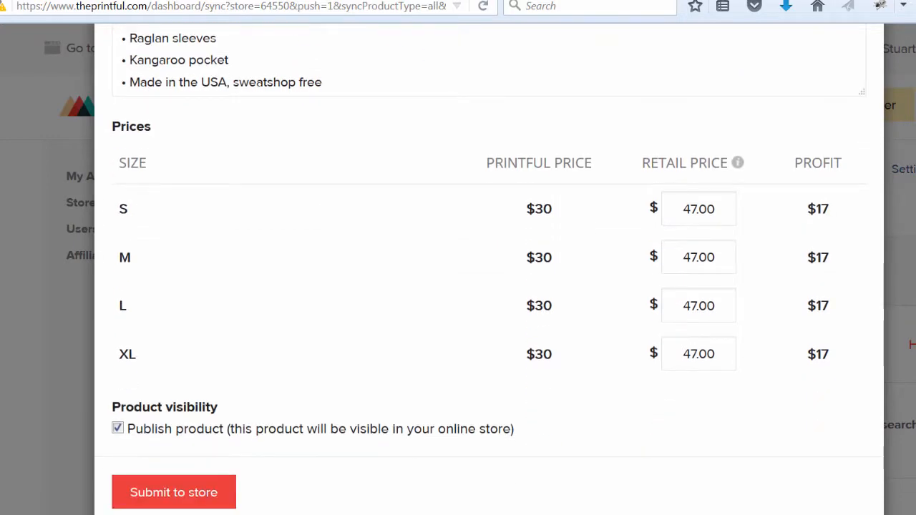
scroll(489, 286, "down", 1)
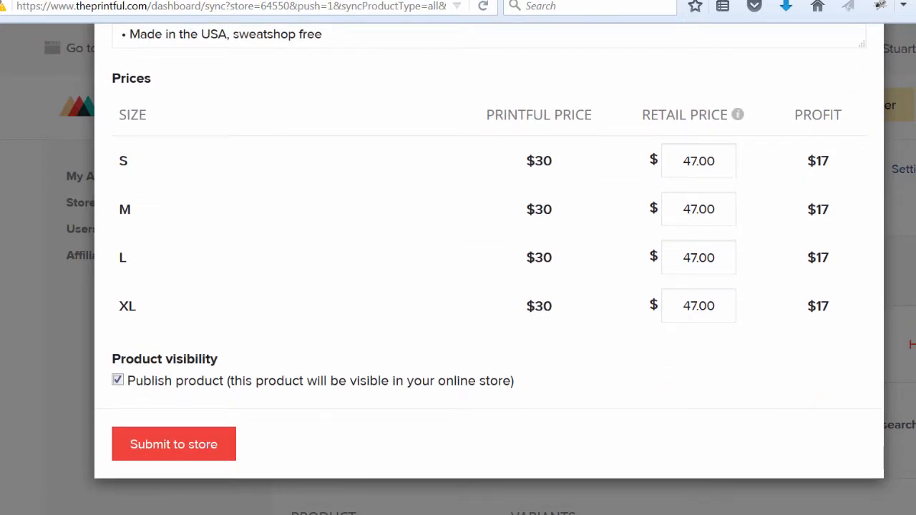
scroll(488, 287, "up", 5)
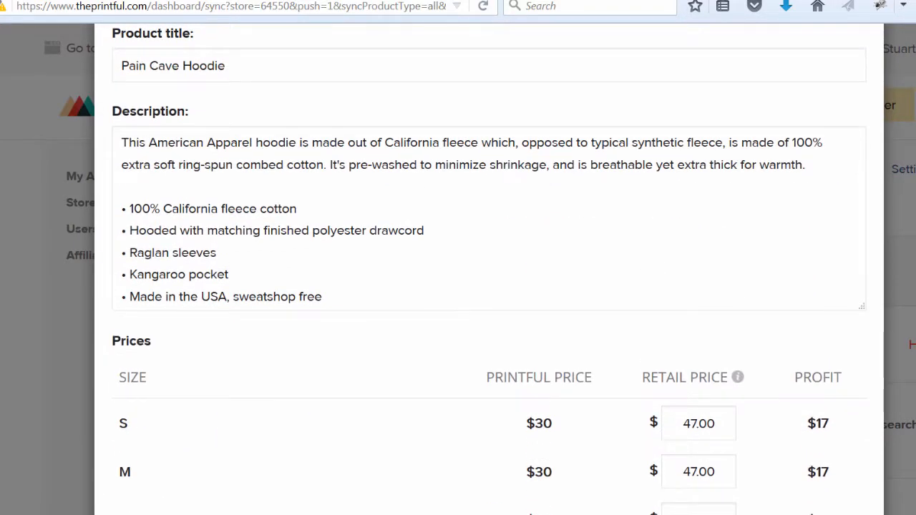
scroll(489, 286, "down", 3)
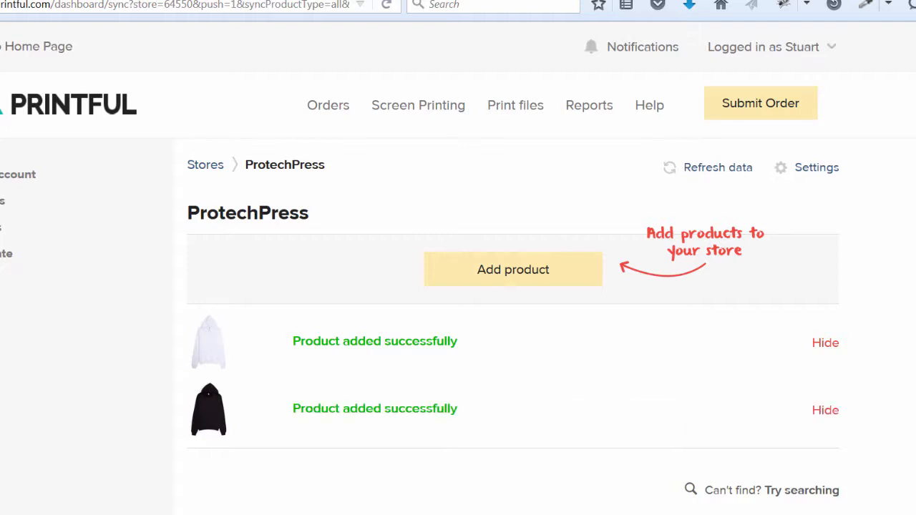
Check the store's product list and refresh its data to synchronize the newly added hoodie.
scroll(513, 287, "down", 8)
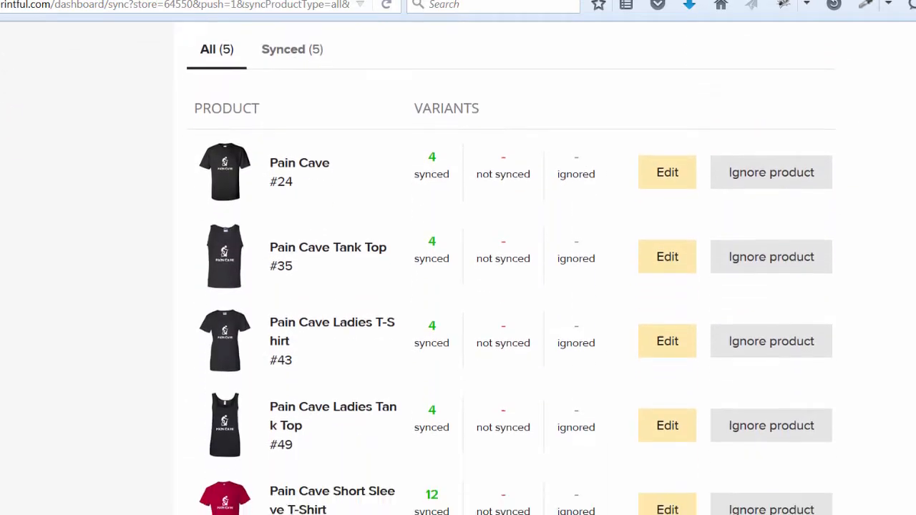
scroll(728, 141, "up", 9)
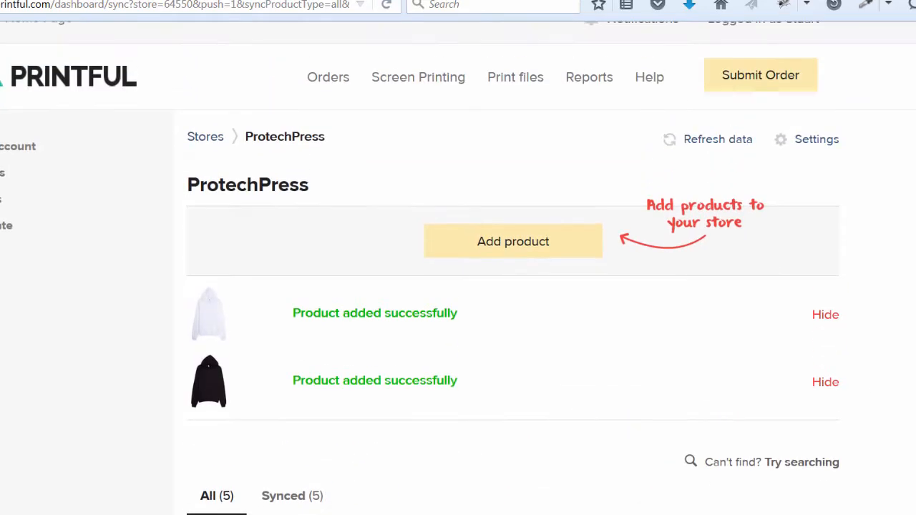
left_click(717, 146)
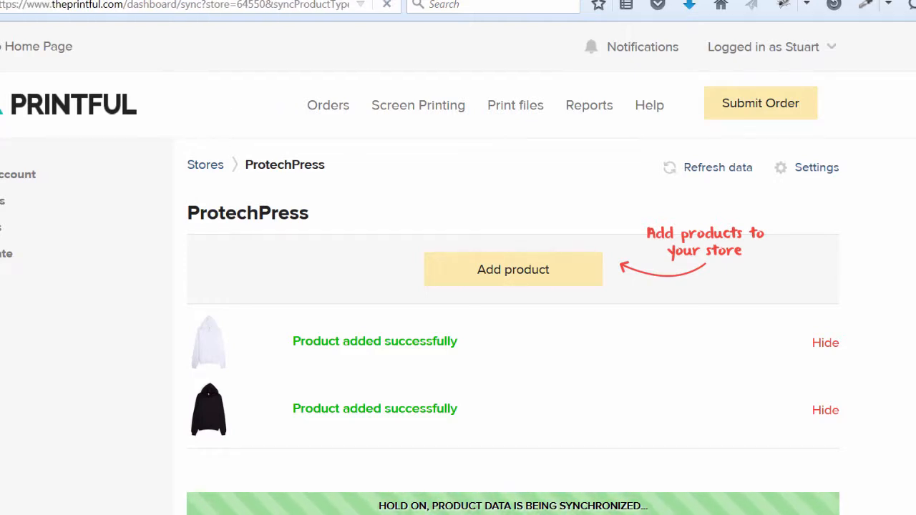
scroll(458, 286, "down", 10)
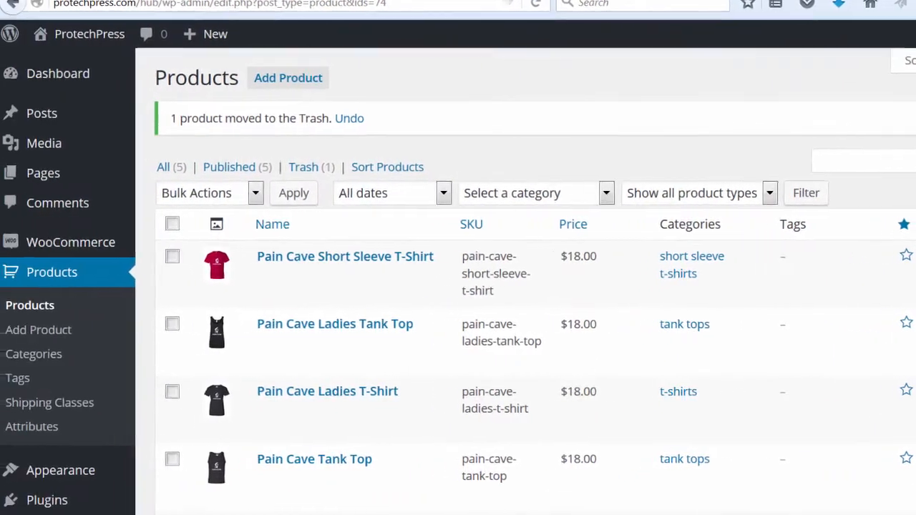
Switch to the store's WordPress admin and add a new product category named "hoodie".
left_click(29, 305)
left_click(33, 342)
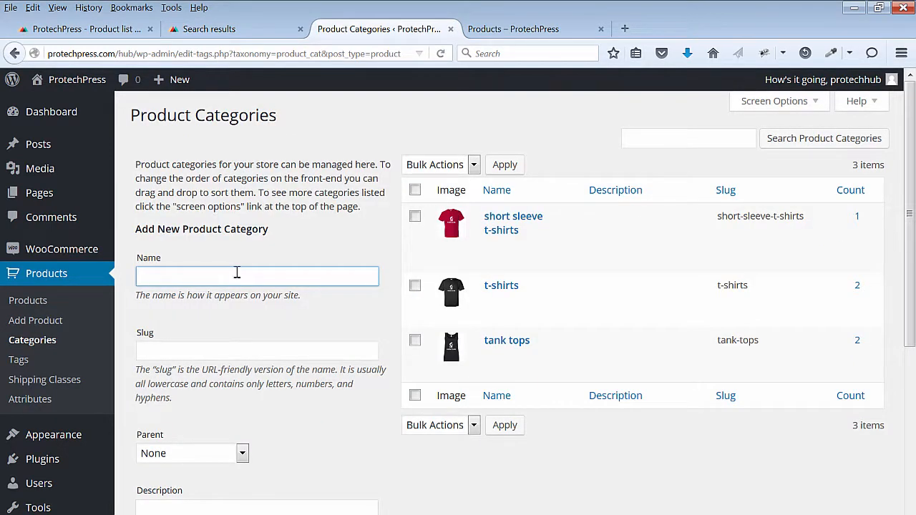
type("hoodie")
scroll(275, 320, "down", 5)
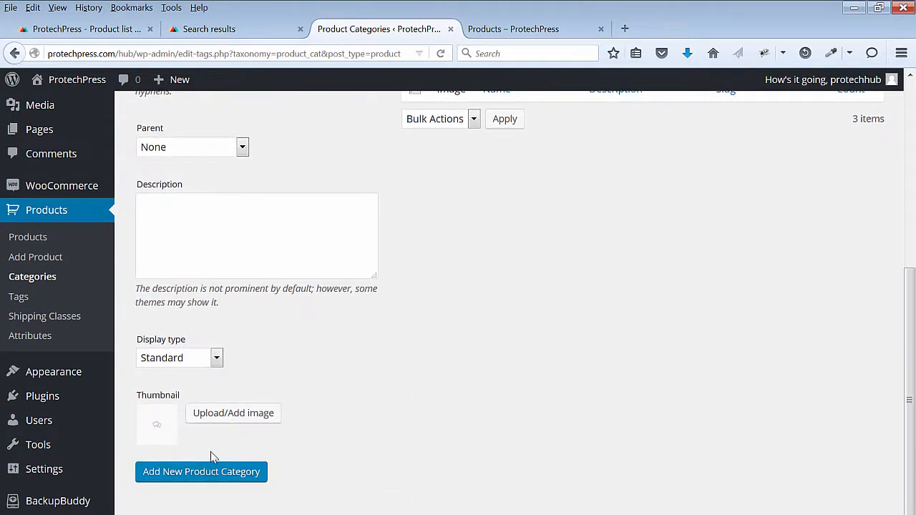
left_click(196, 472)
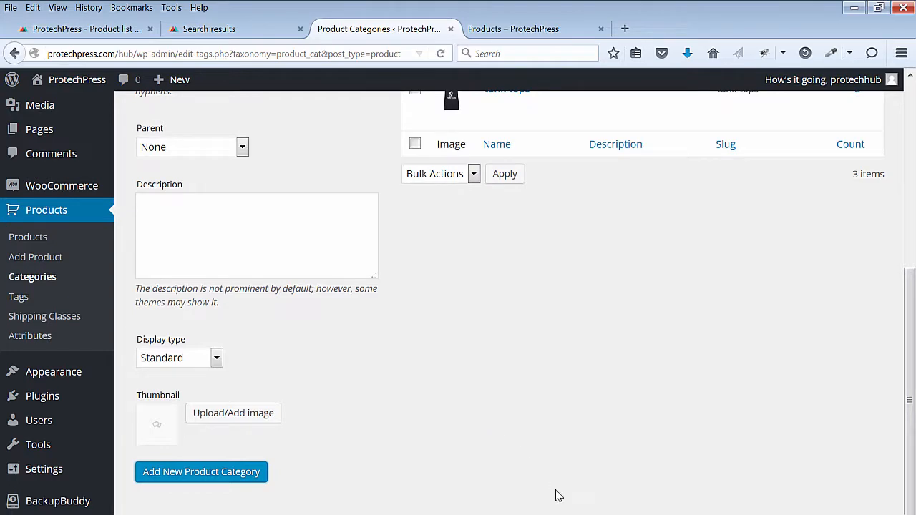
scroll(501, 300, "up", 6)
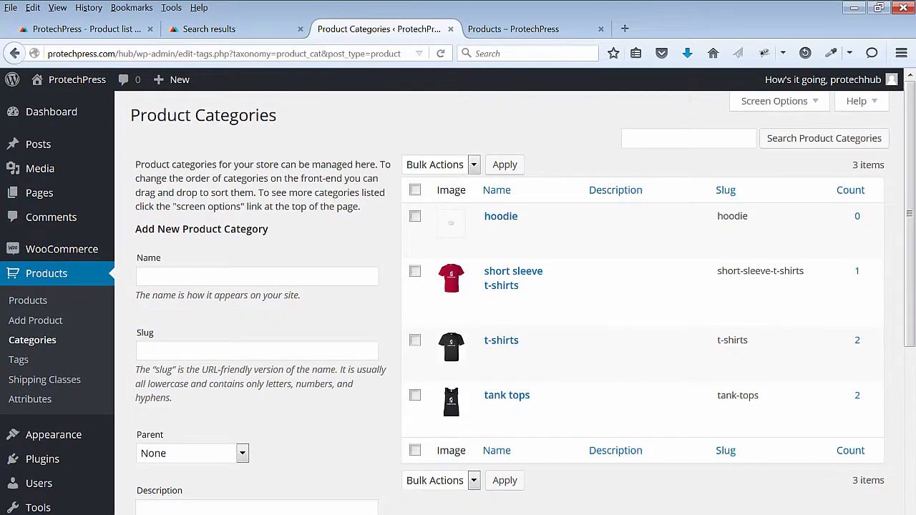
mouse_move(445, 230)
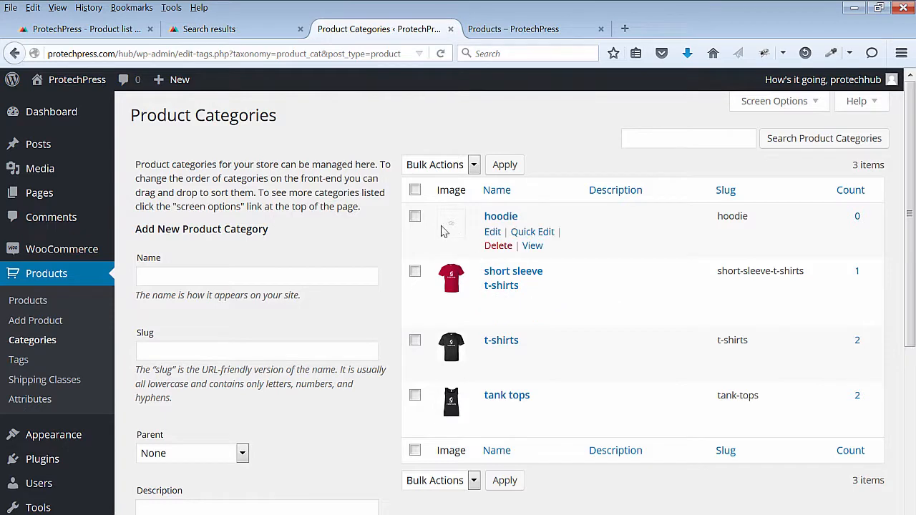
Edit the hoodie category and select the first black hoodie image, mockup-2.jpg, from the media library for its thumbnail.
left_click(491, 233)
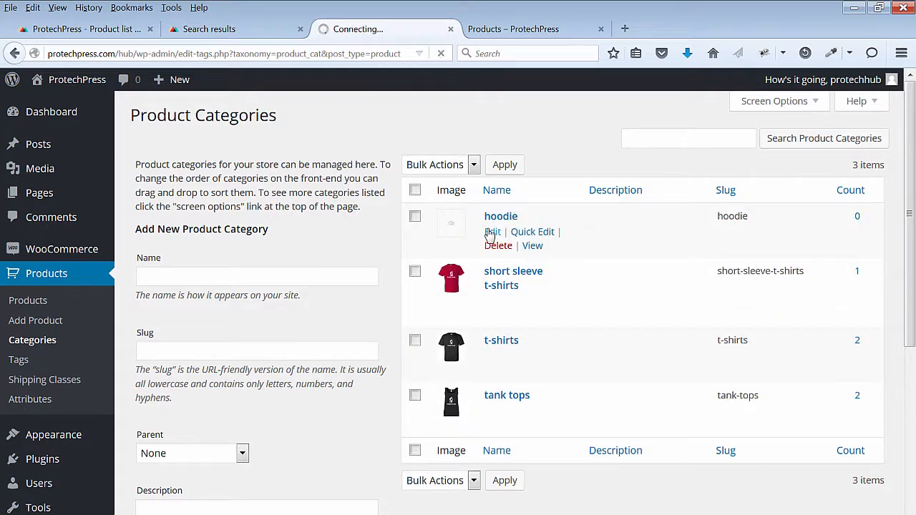
scroll(727, 406, "down", 2)
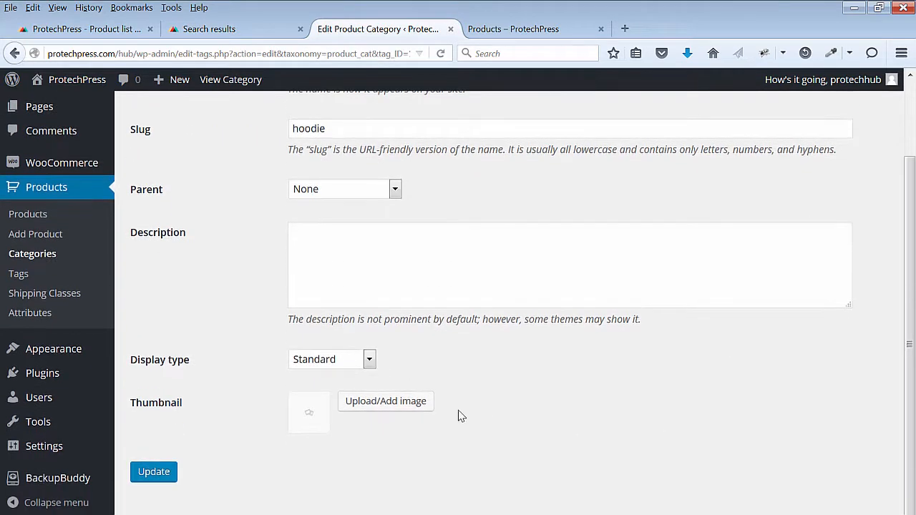
left_click(403, 410)
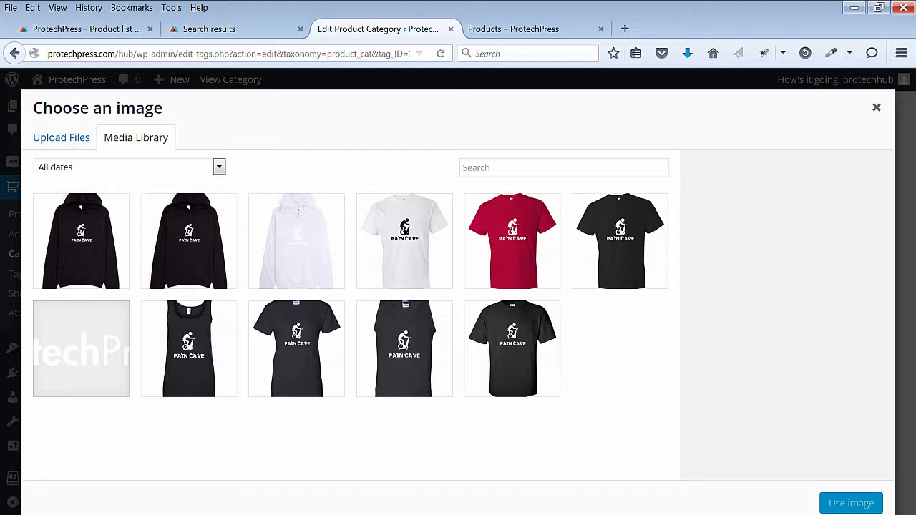
left_click(87, 242)
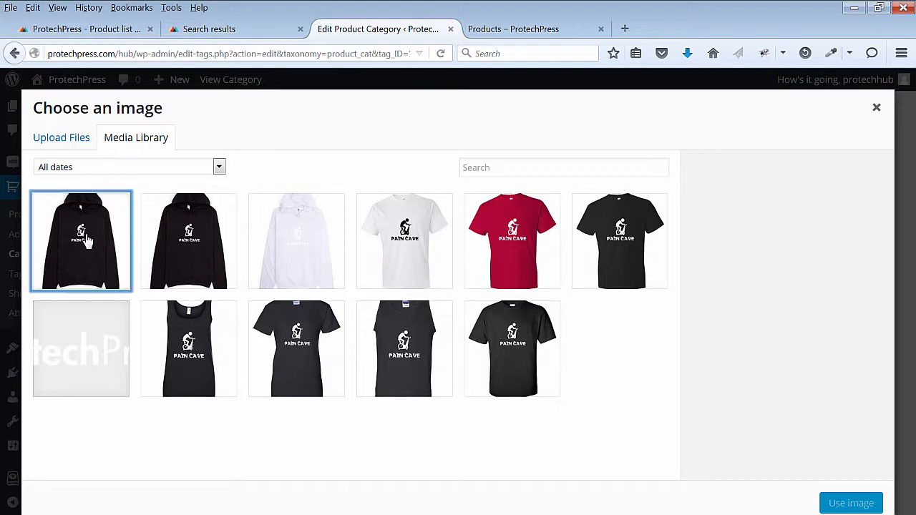
Copy the image title "Pain Cave Hoodie" into its alt text and description, and save the image as the hoodie category's thumbnail.
left_click(803, 338)
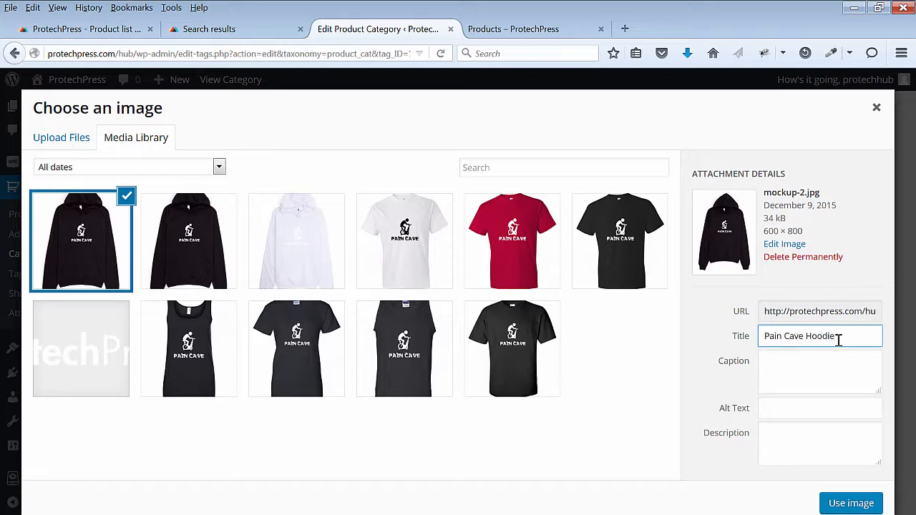
left_click_drag(838, 340, 745, 337)
key("ctrl+c")
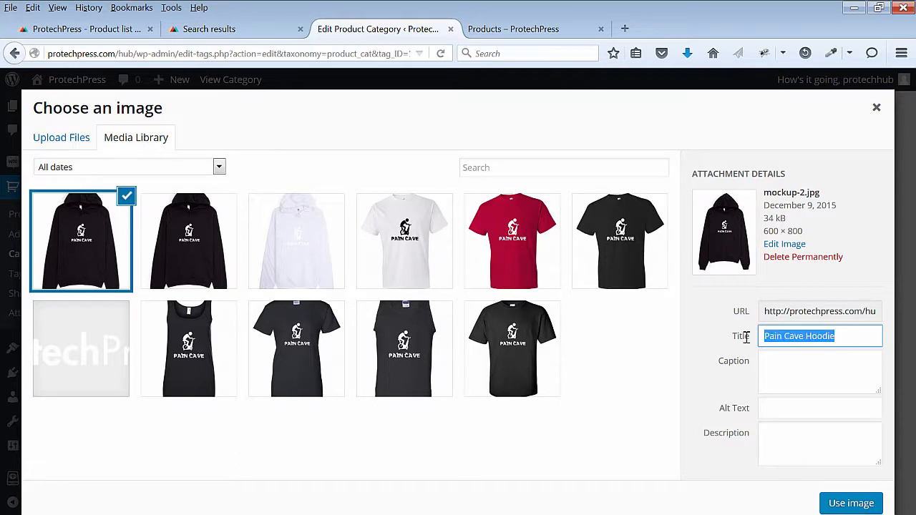
left_click(783, 404)
key("ctrl+v")
left_click(790, 429)
key("ctrl+v")
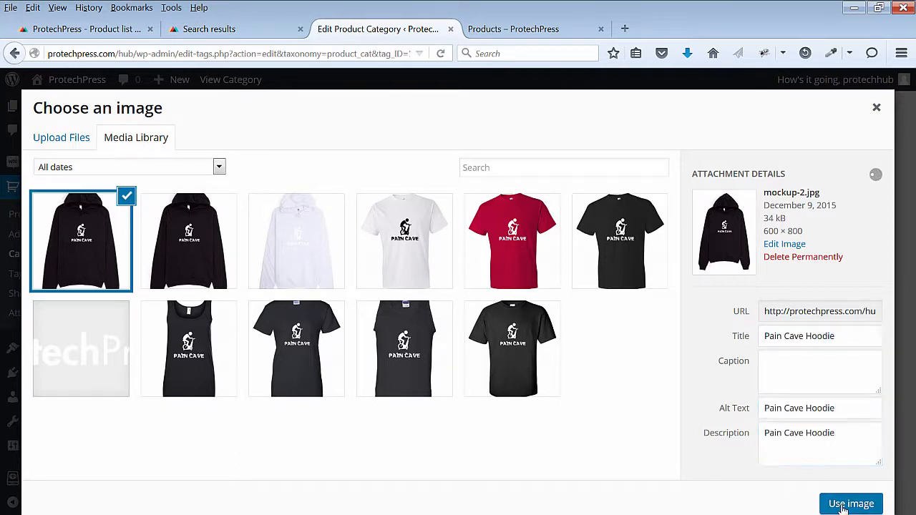
left_click(851, 505)
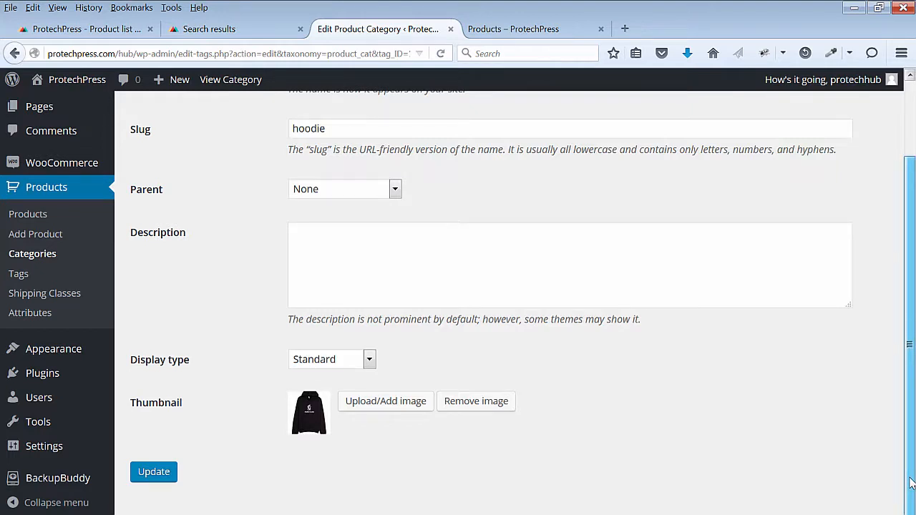
left_click(136, 476)
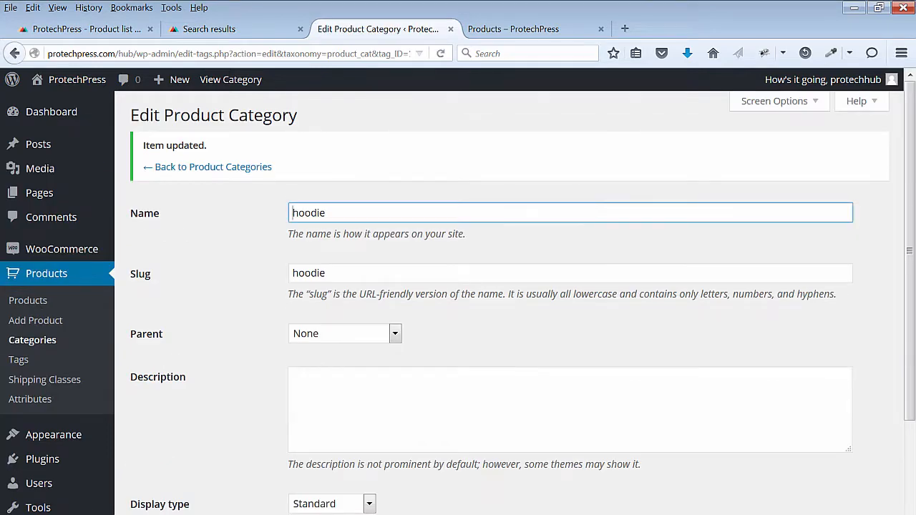
Open the Pain Cave Hoodie product for editing and set its SKU to "pain-cave-hoodie".
left_click(30, 301)
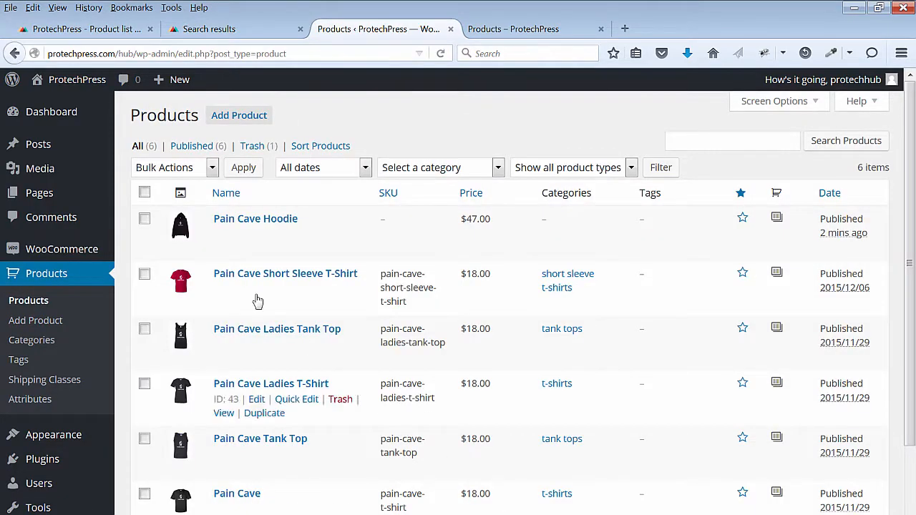
left_click(257, 234)
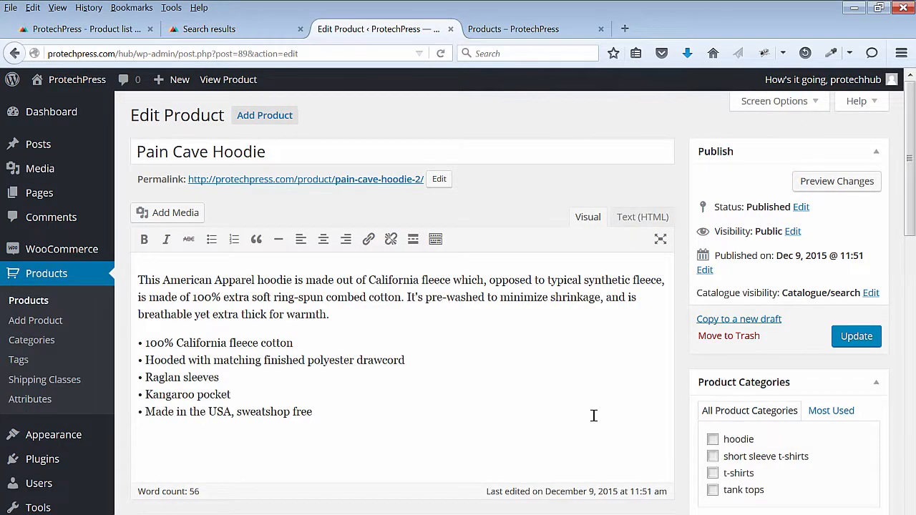
scroll(593, 415, "down", 6)
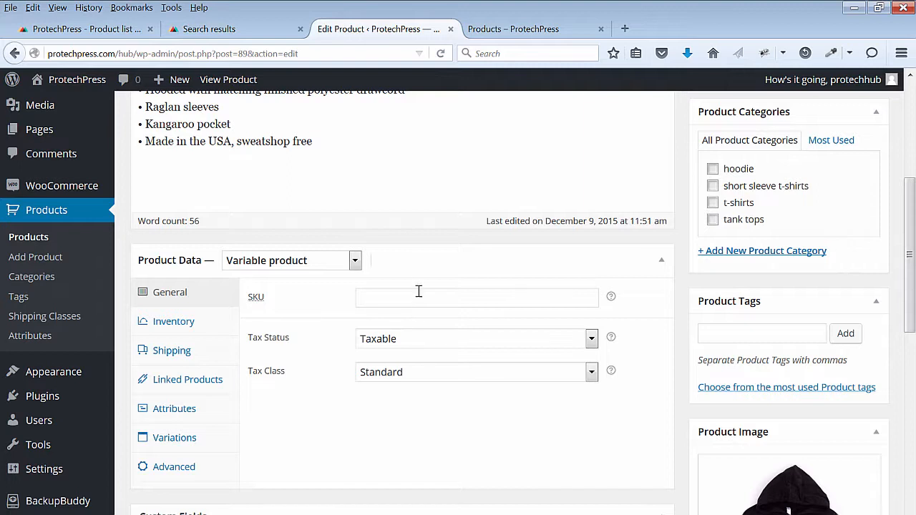
left_click(421, 297)
type("pain-cave-hoodie")
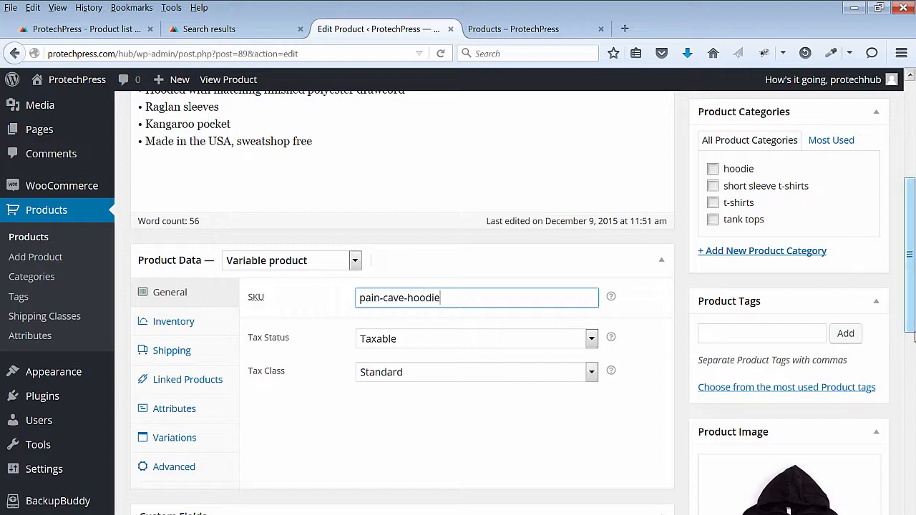
Assign the Pain Cave Hoodie product to the hoodie category and update the product.
left_click(713, 170)
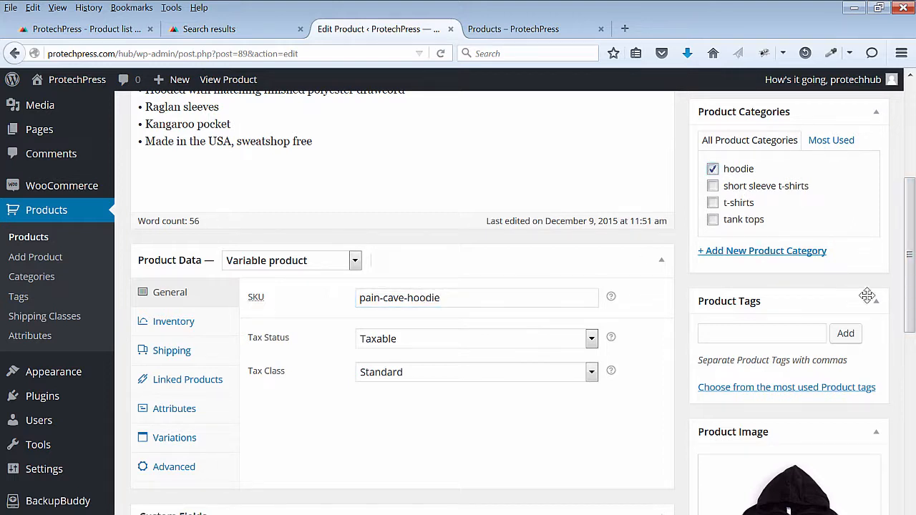
left_click_drag(910, 259, 909, 159)
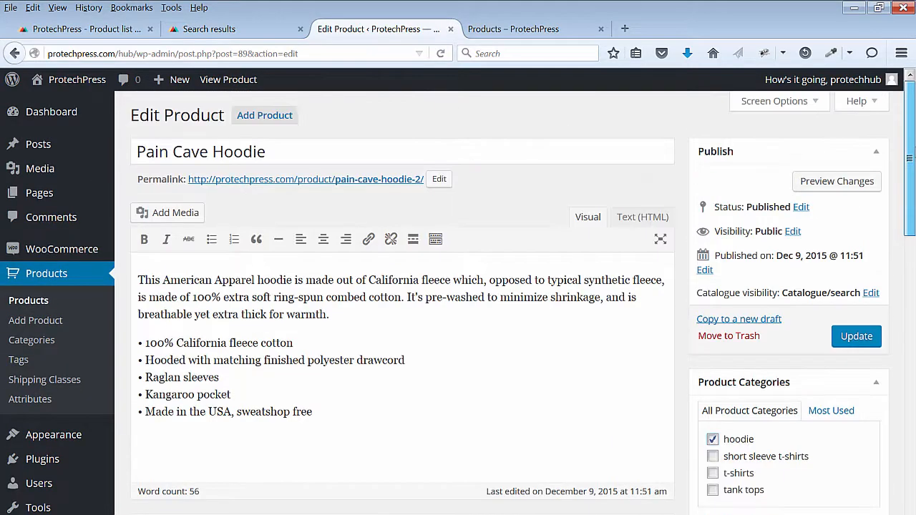
left_click(861, 338)
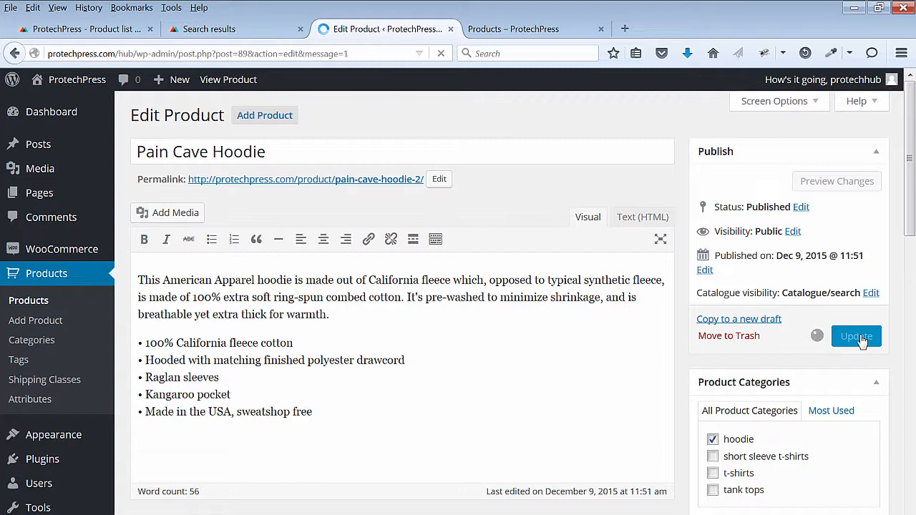
Switch to the ProtechPress storefront and check the hoodie category among the homepage's product categories.
left_click(531, 33)
left_click(143, 132)
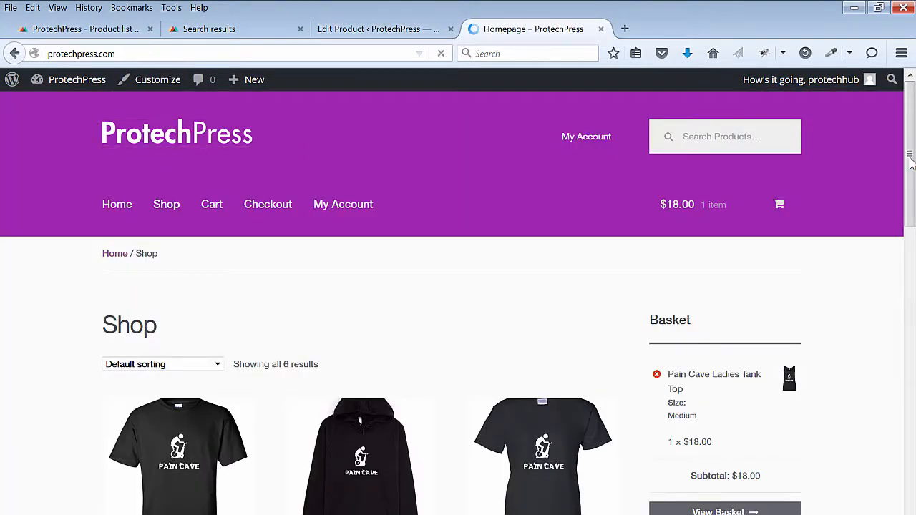
scroll(458, 300, "down", 3)
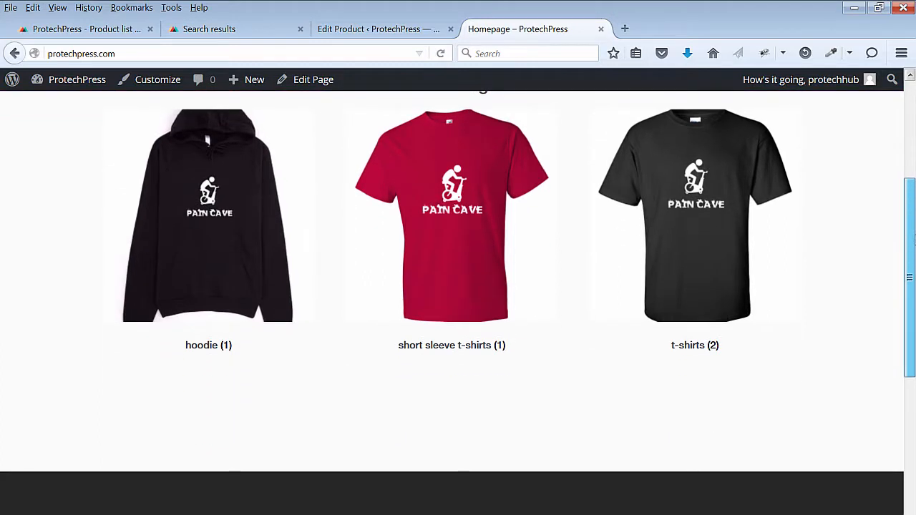
scroll(458, 301, "up", 3)
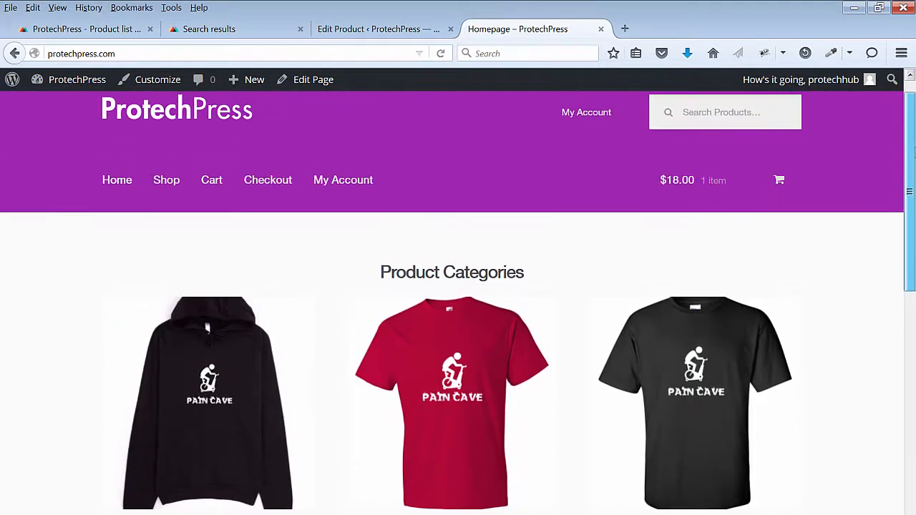
scroll(458, 301, "down", 2)
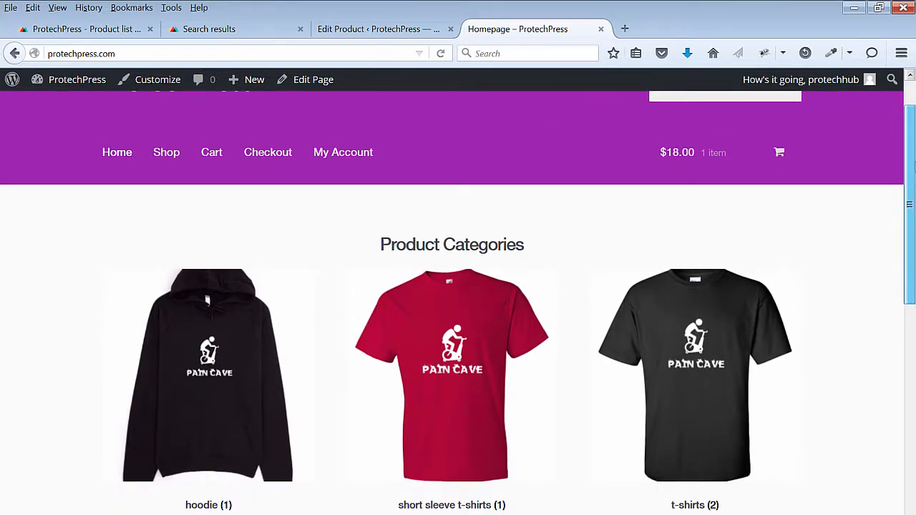
scroll(458, 300, "up", 2)
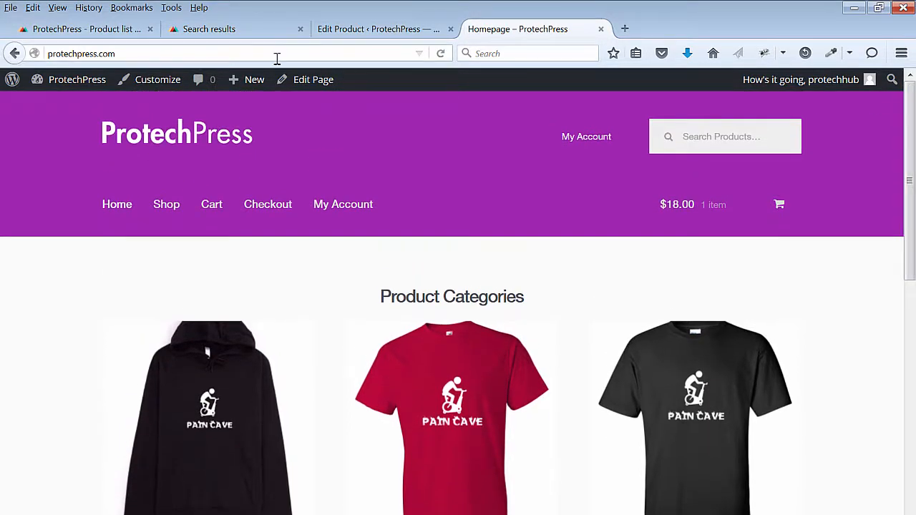
Move the Pain Cave Short Sleeve T-Shirt product from the short sleeve t-shirts category to t-shirts in the WordPress admin and update it.
left_click(346, 32)
left_click(32, 279)
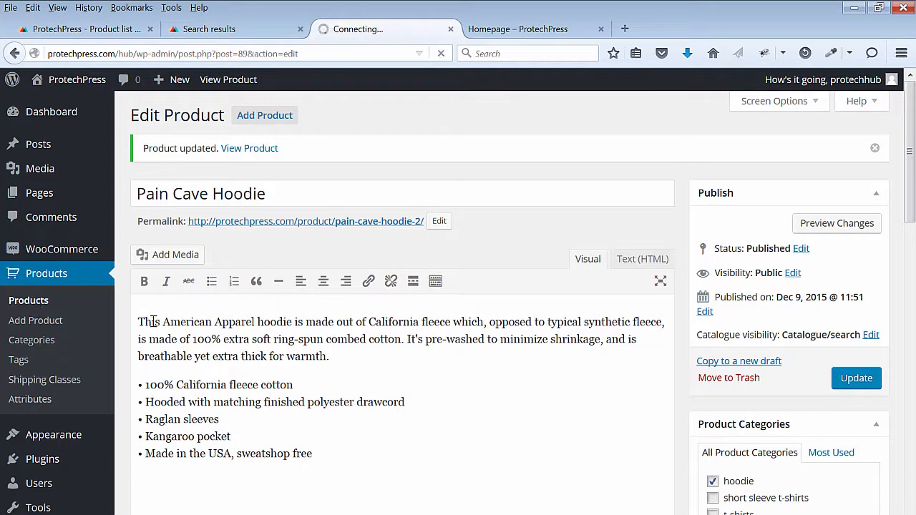
scroll(501, 300, "down", 2)
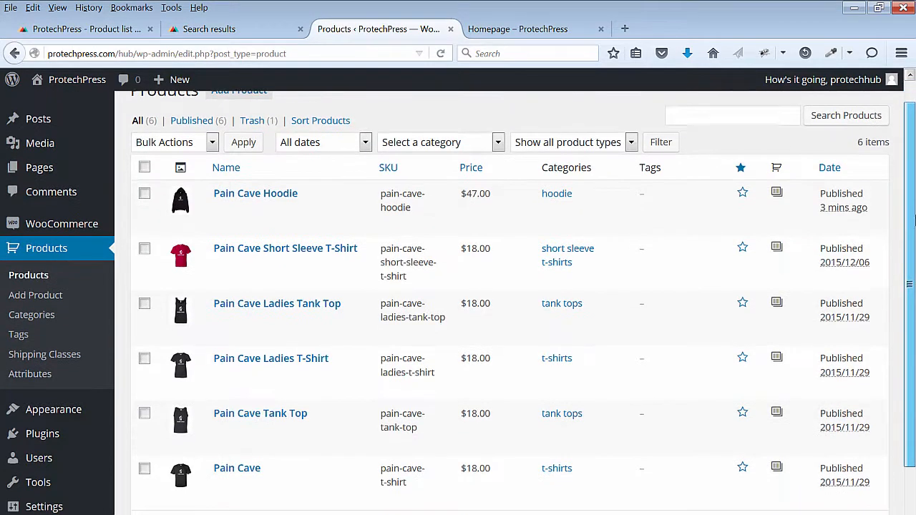
scroll(501, 300, "down", 1)
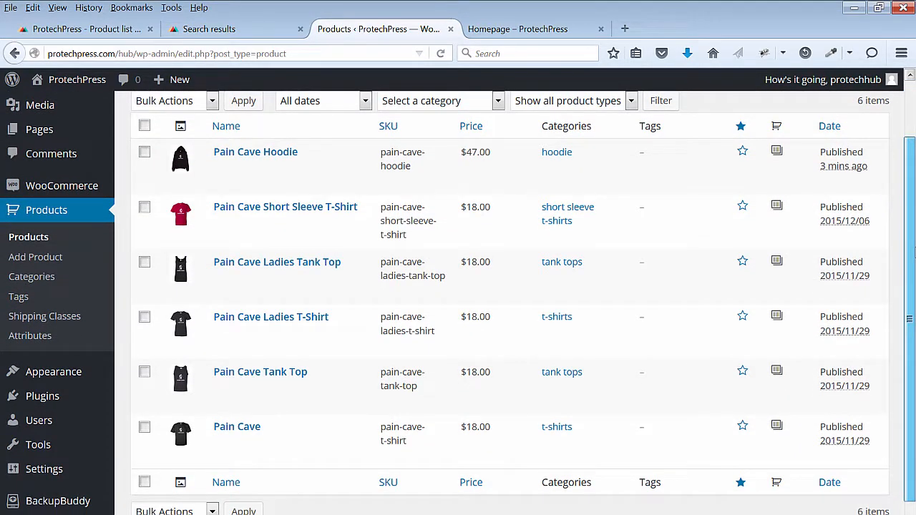
scroll(501, 300, "down", 1)
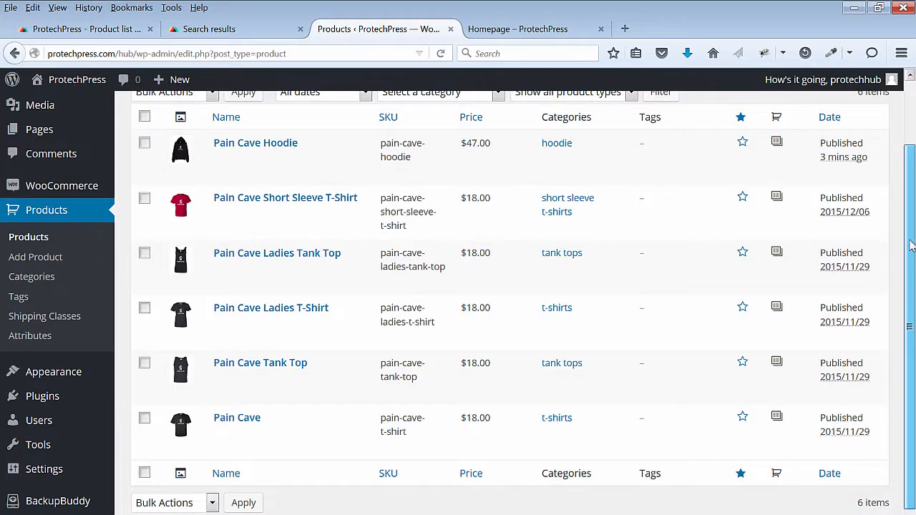
scroll(911, 246, "up", 1)
left_click(256, 232)
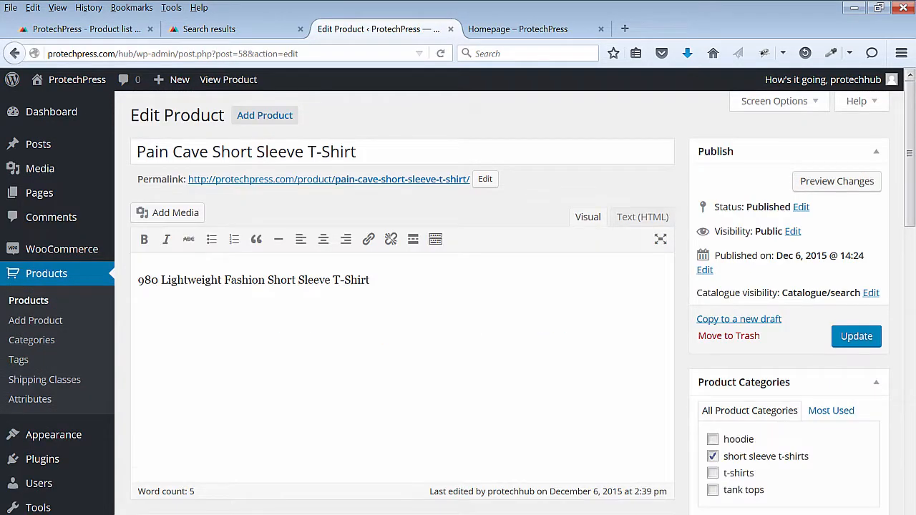
left_click(713, 457)
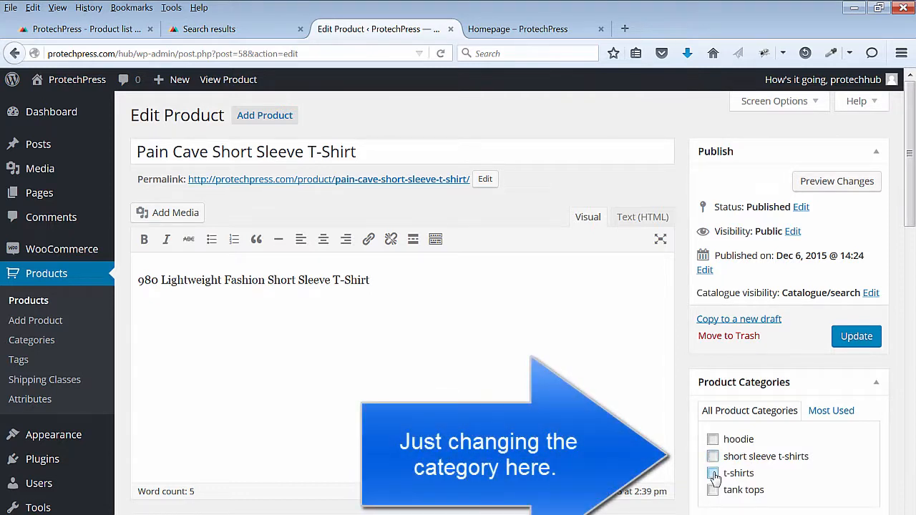
left_click(712, 474)
left_click(856, 344)
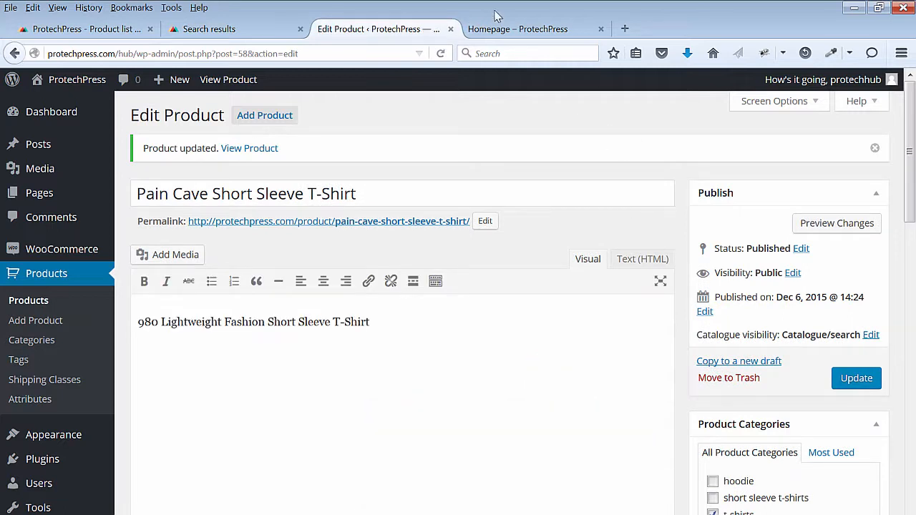
Reload the storefront homepage and check how its product categories are arranged after the t-shirt category change.
left_click(511, 30)
left_click(140, 144)
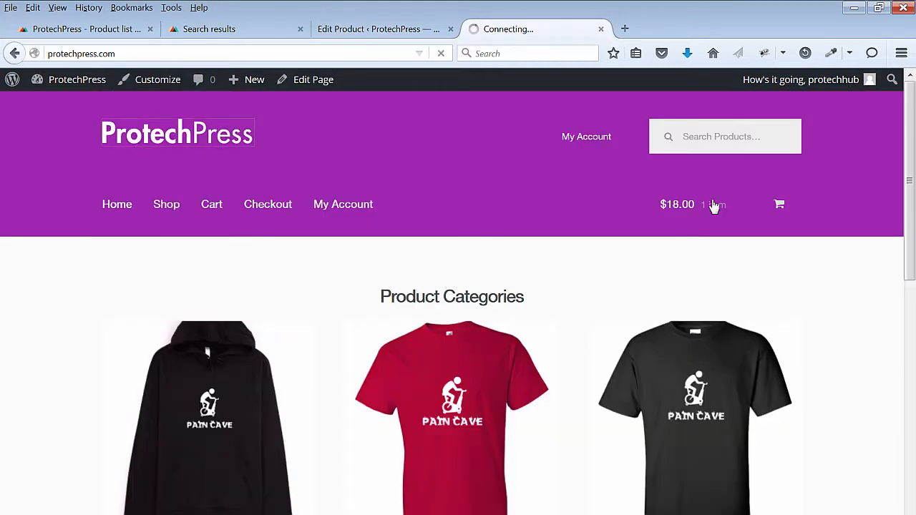
scroll(913, 174, "down", 3)
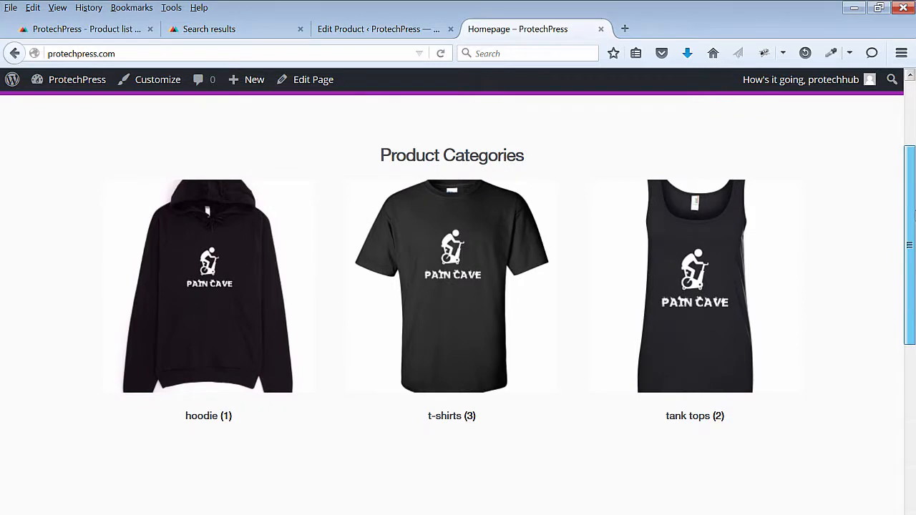
scroll(913, 130, "up", 3)
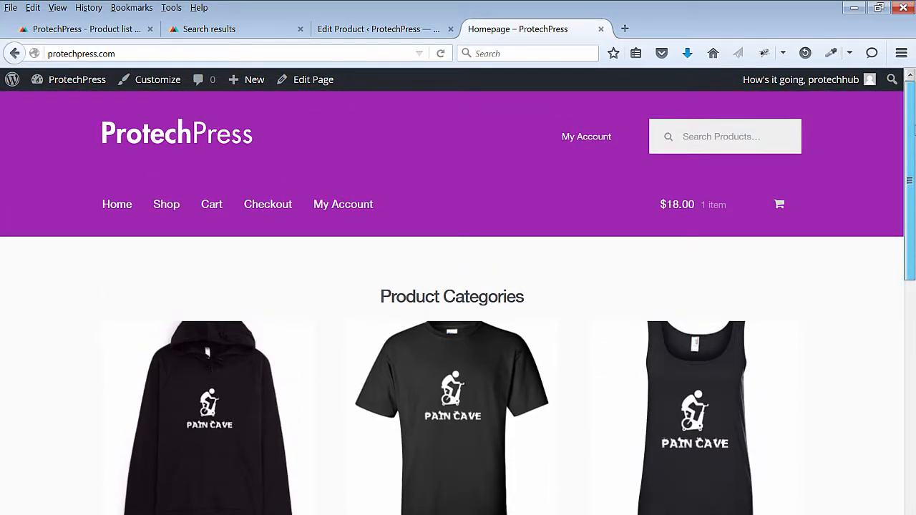
In the WordPress admin, change the t-shirts product category's thumbnail to the Anvil Red T-Shirt image and update the category.
left_click(342, 29)
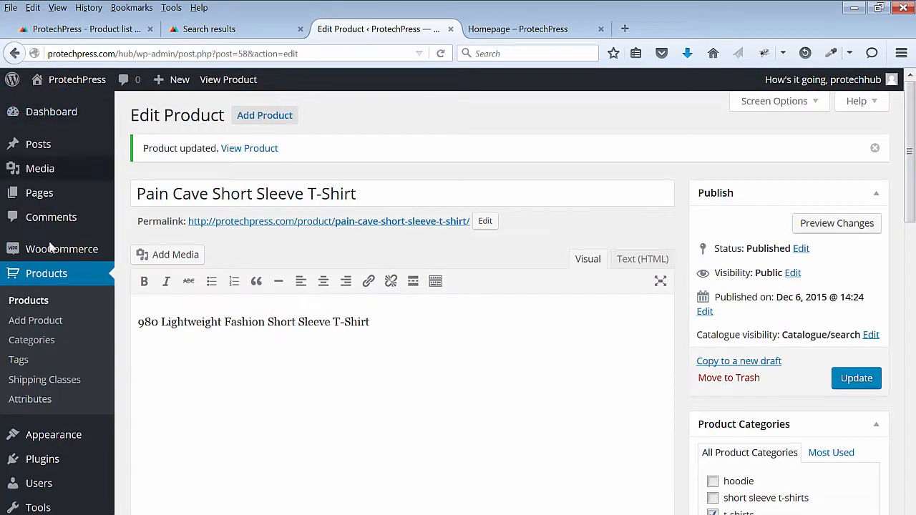
left_click(37, 341)
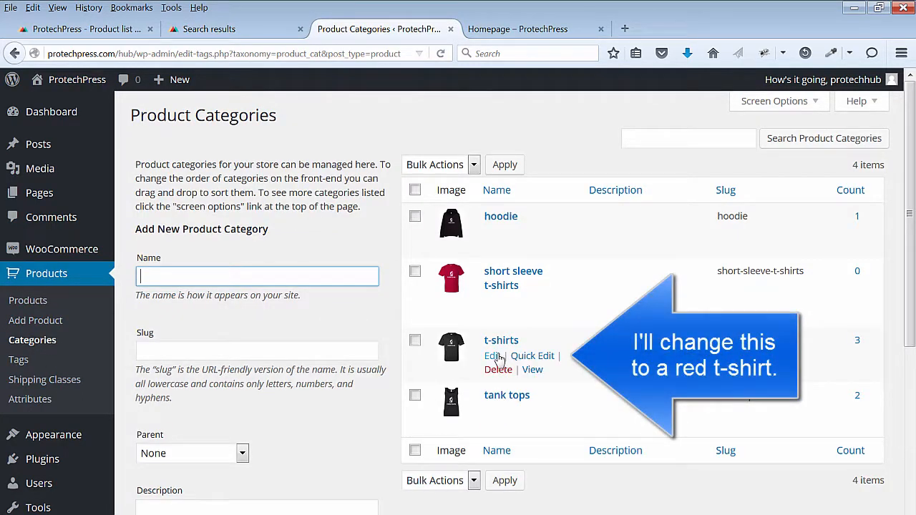
left_click(495, 357)
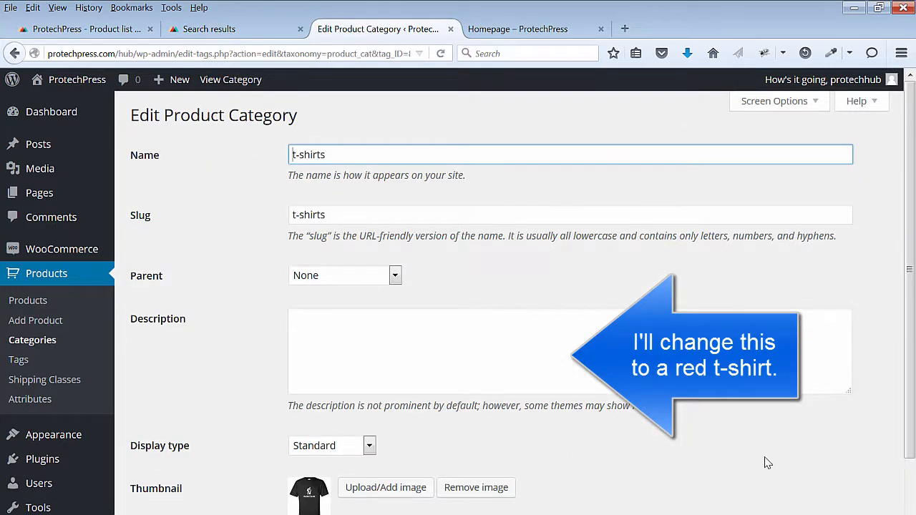
scroll(767, 463, "down", 2)
left_click(377, 407)
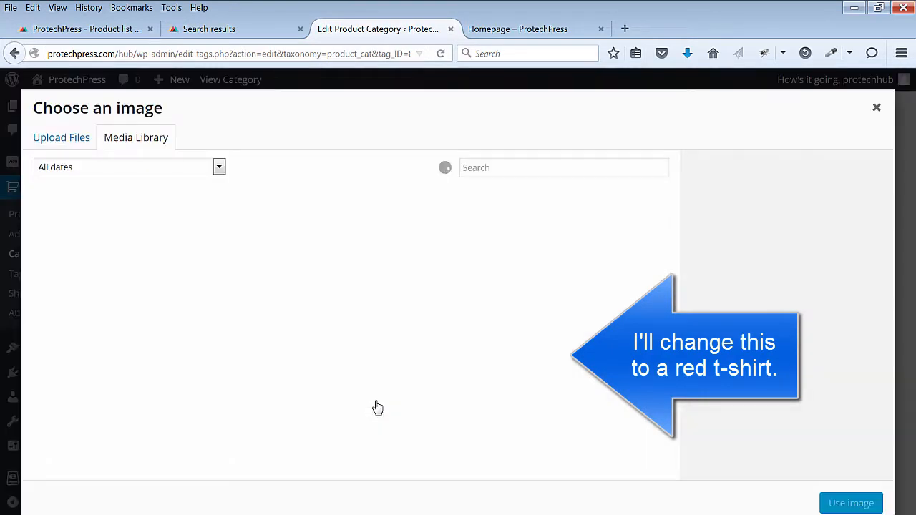
left_click(509, 244)
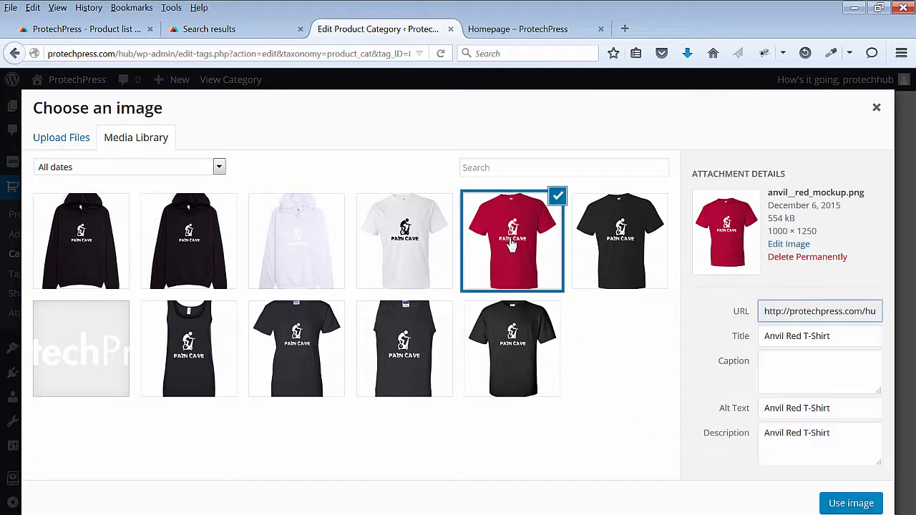
left_click(842, 510)
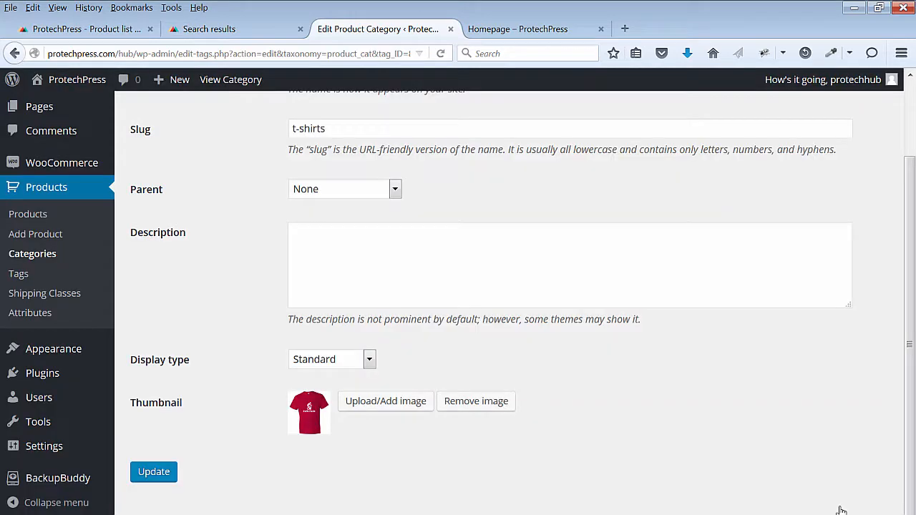
left_click(151, 478)
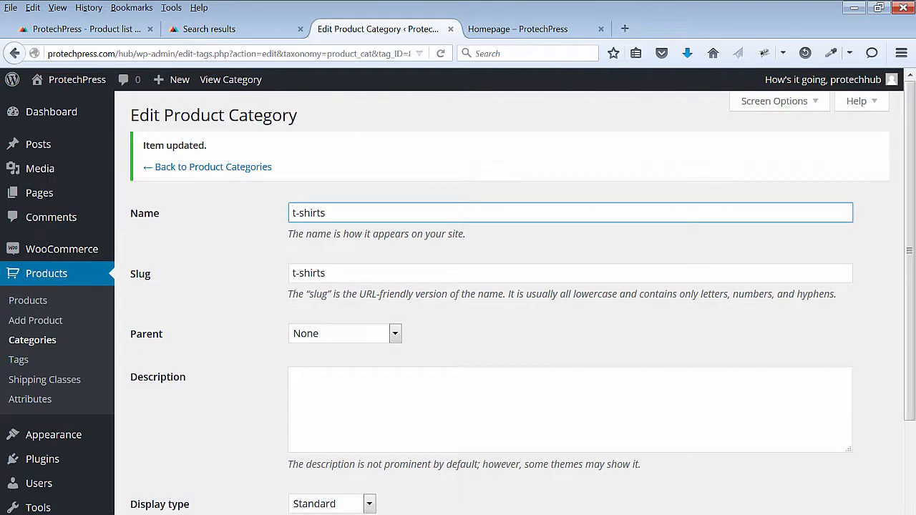
Switch to the ProtechPress storefront, reload the homepage and check the category thumbnails and the footer's category and product lists.
left_click(519, 29)
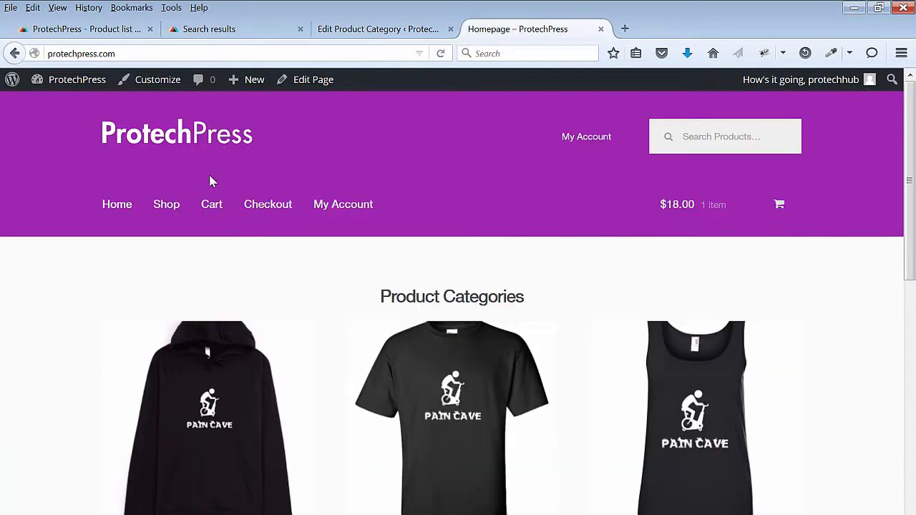
left_click(151, 140)
scroll(835, 182, "down", 2)
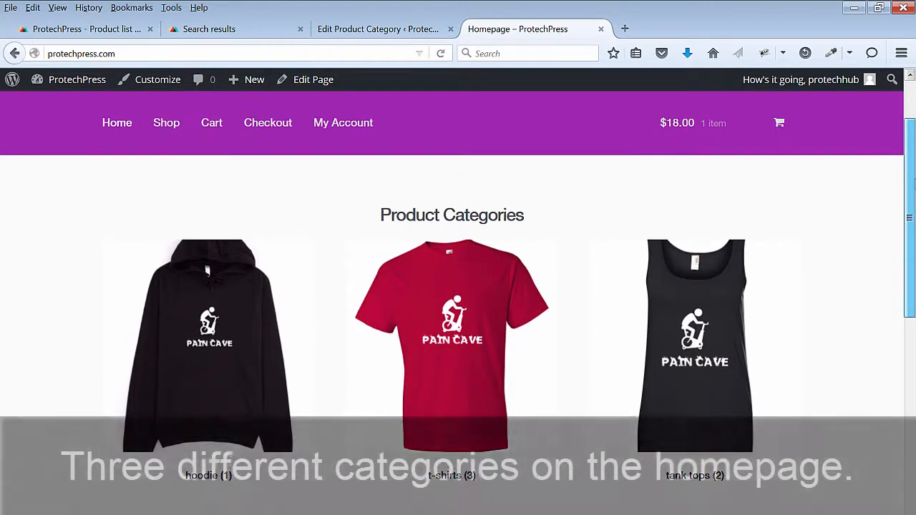
scroll(458, 250, "down", 2)
scroll(458, 251, "down", 4)
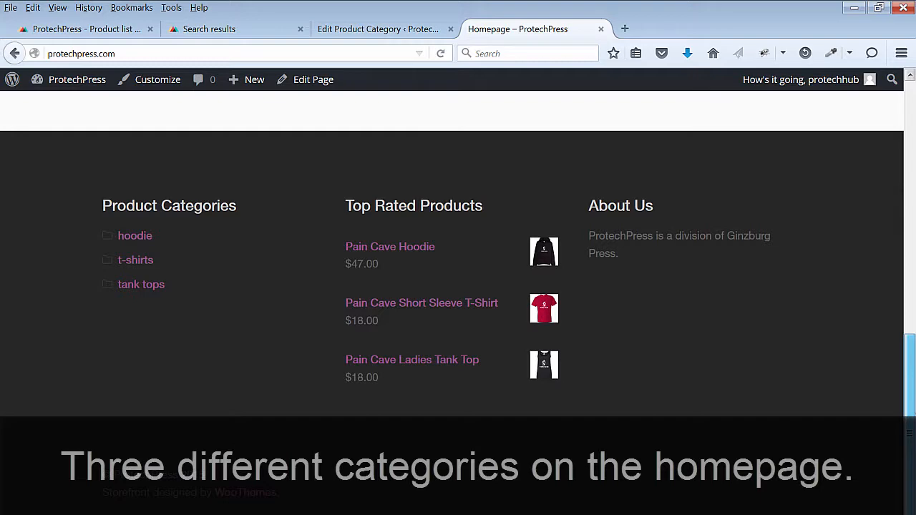
left_click_drag(909, 432, 909, 181)
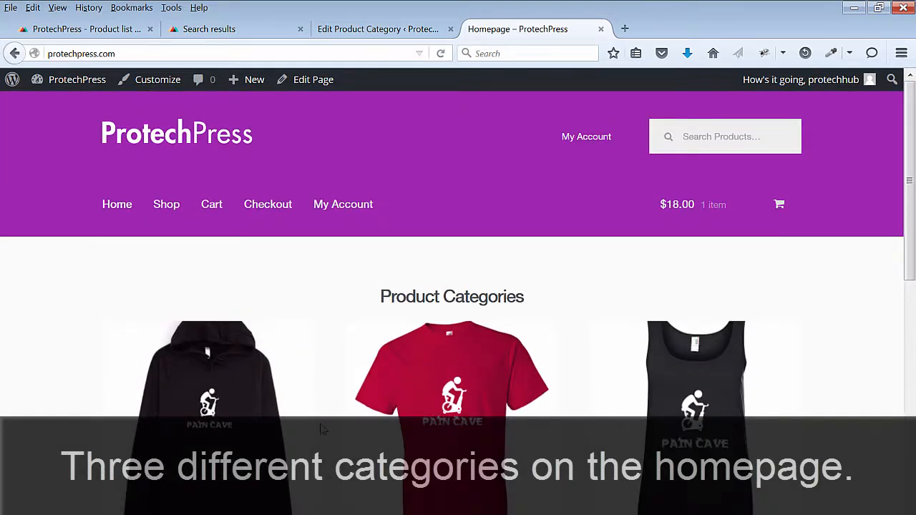
Open the Pain Cave Hoodie from the storefront's hoodie category and review its size options and product description.
left_click(259, 423)
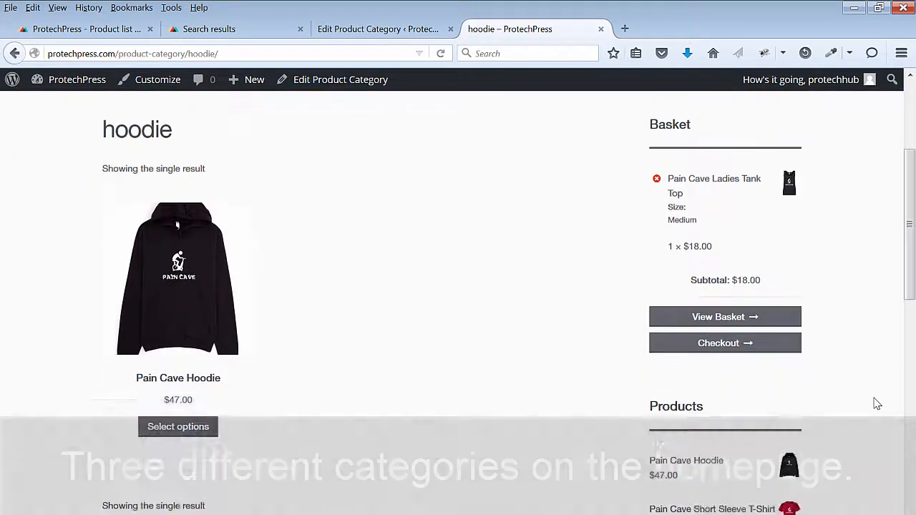
scroll(878, 404, "down", 2)
left_click(193, 315)
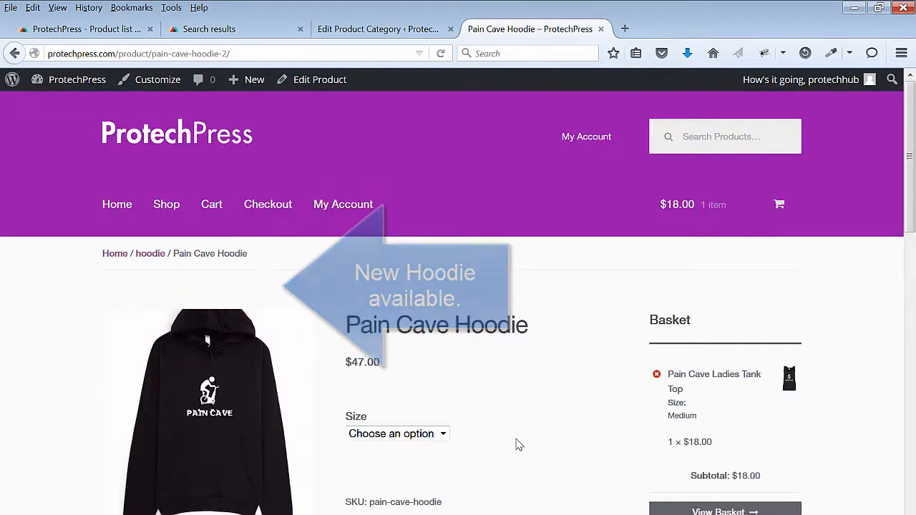
scroll(530, 442, "down", 3)
left_click(442, 310)
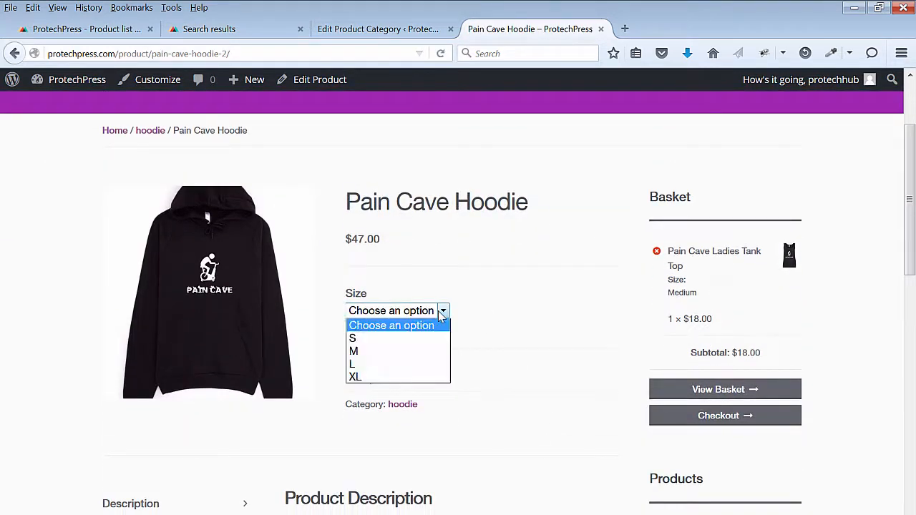
left_click(506, 341)
scroll(524, 424, "down", 9)
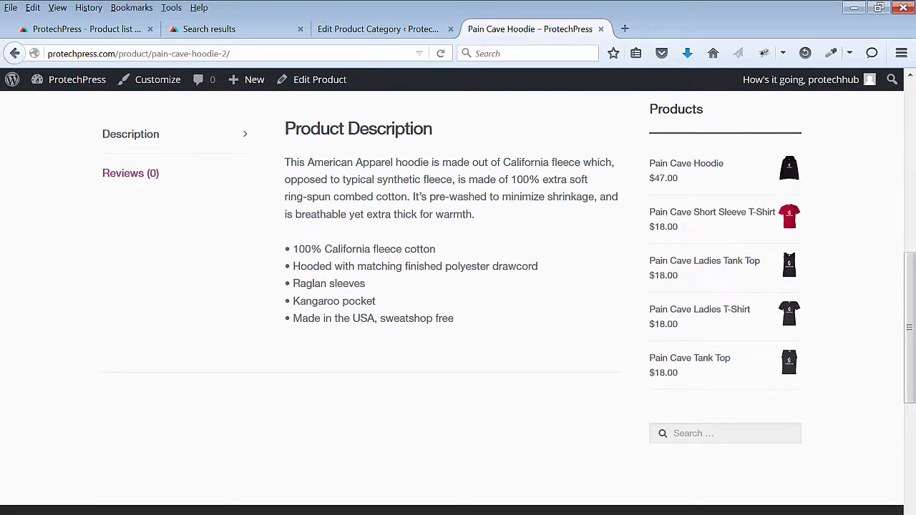
scroll(452, 292, "up", 12)
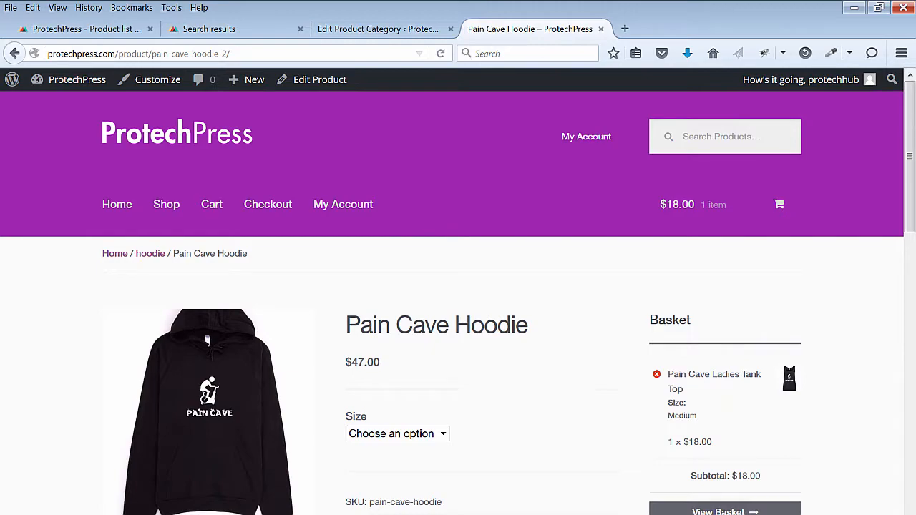